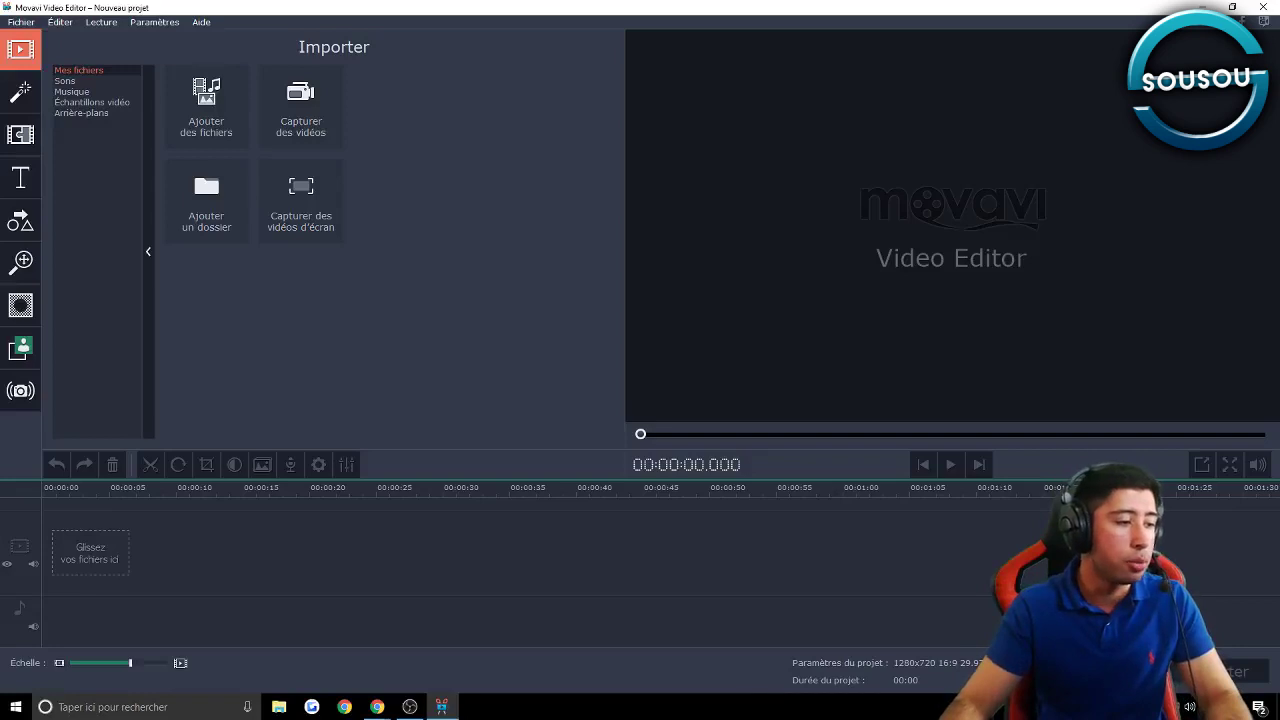
- Add a-day-with-me-in-the-karting-accident-in-bonus.mp4 to the start of the timeline's video track
drag(20, 460, 99, 567)
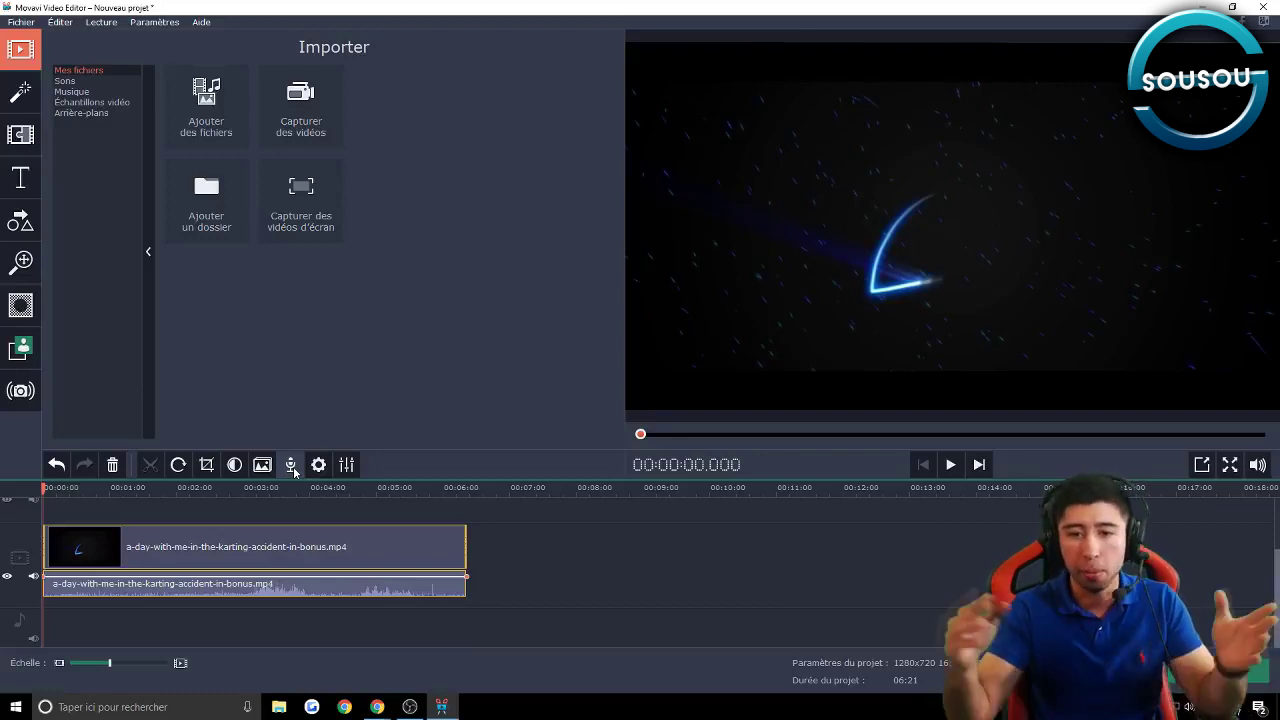
- Open the filter library and browse through all the available filters
click(22, 89)
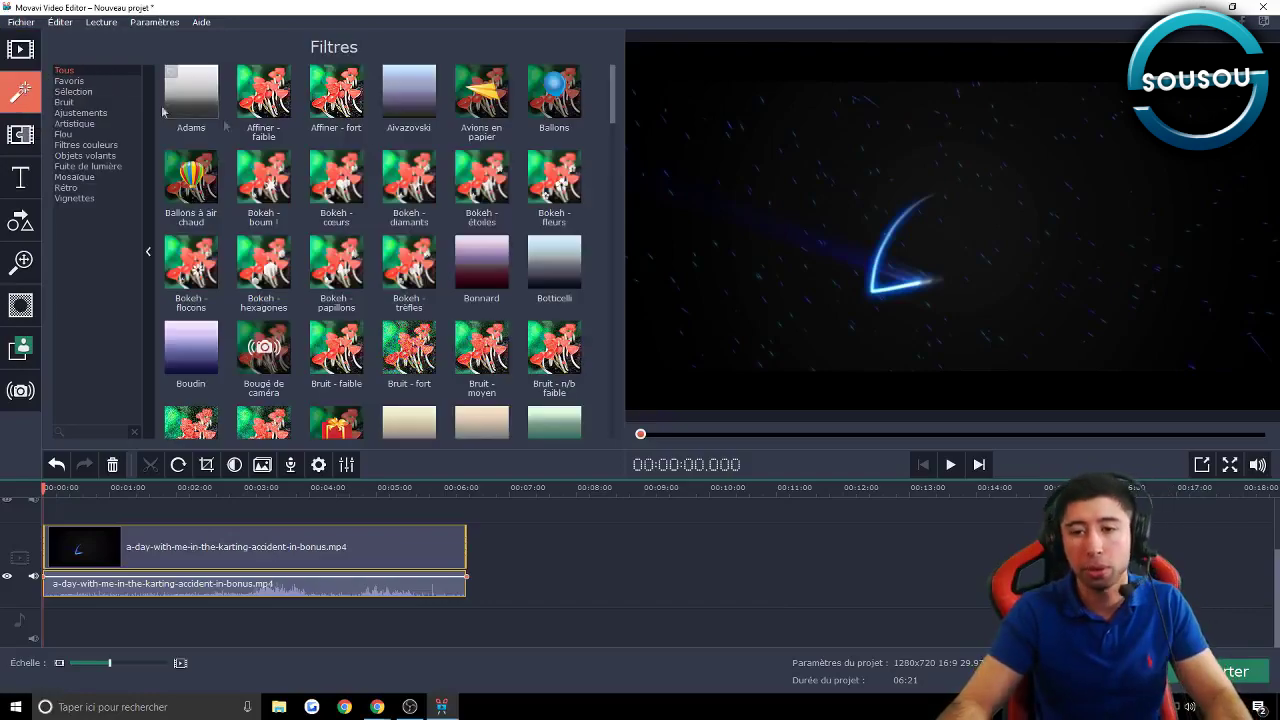
scroll(576, 152, down, 1)
drag(612, 134, 604, 386)
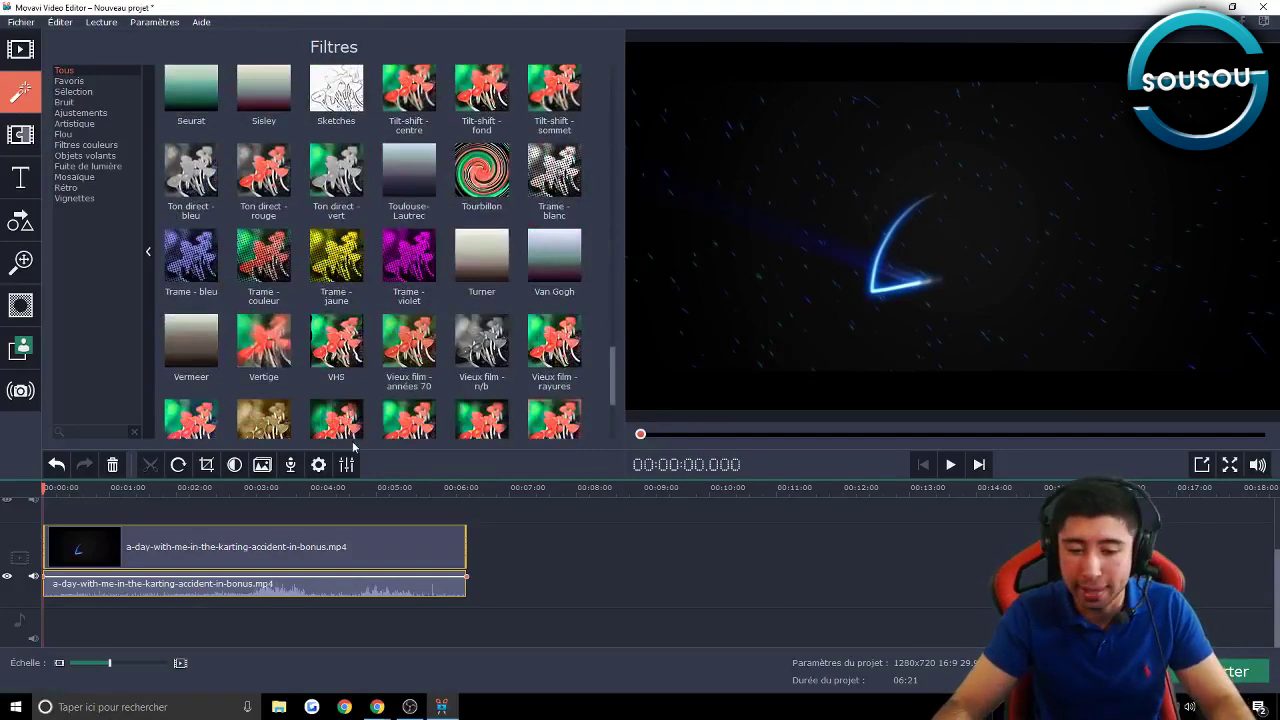
- Split the karting video at 2:47.400 and at 2:53.400 to isolate a six-second segment
drag(46, 488, 229, 489)
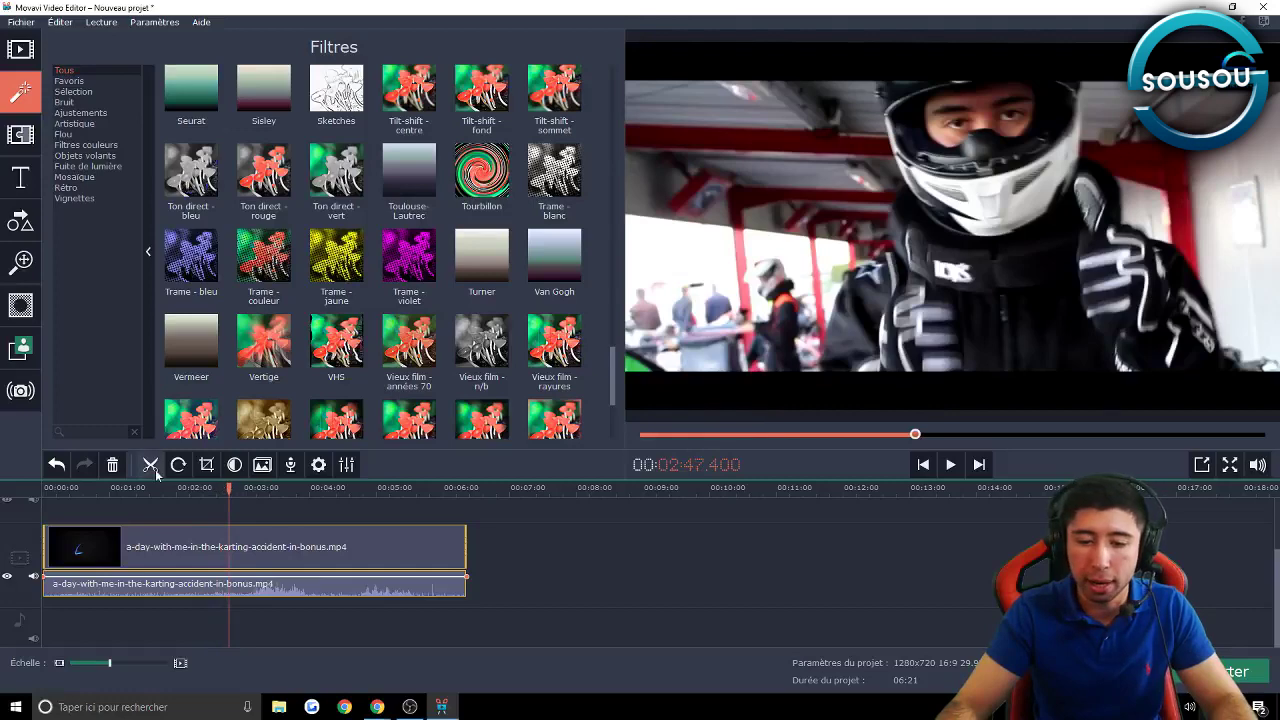
click(150, 464)
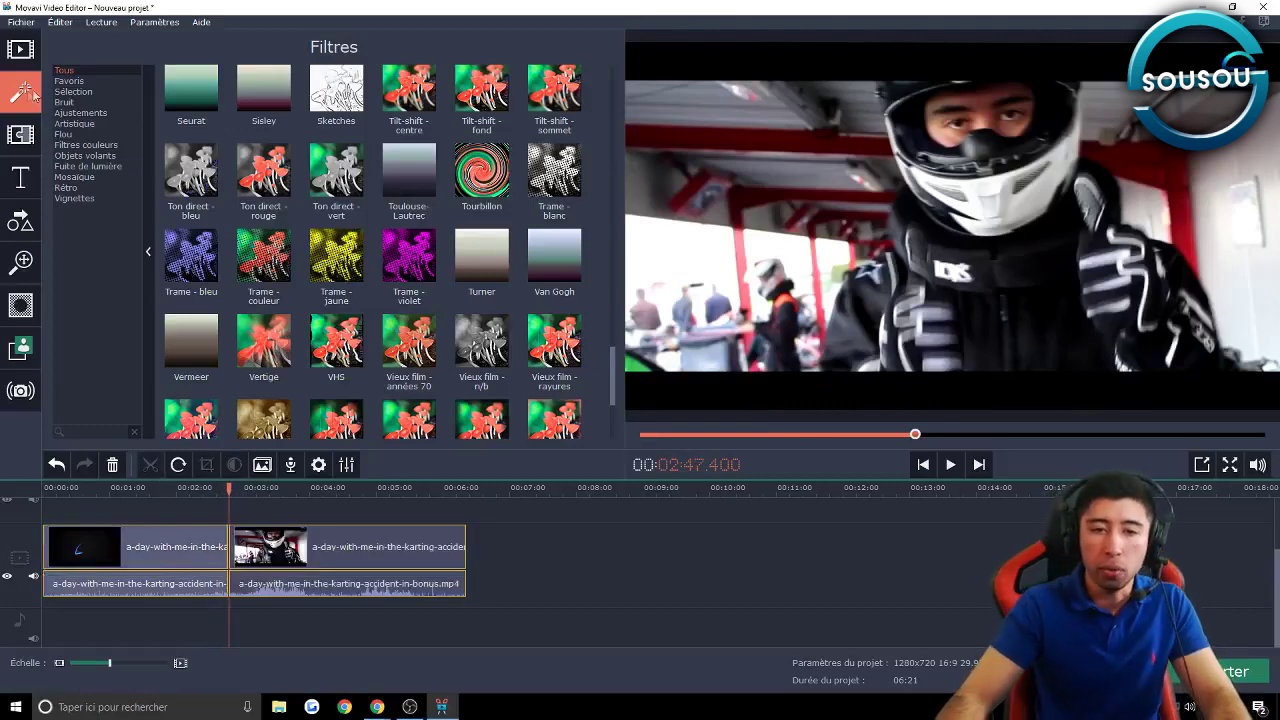
drag(231, 488, 235, 488)
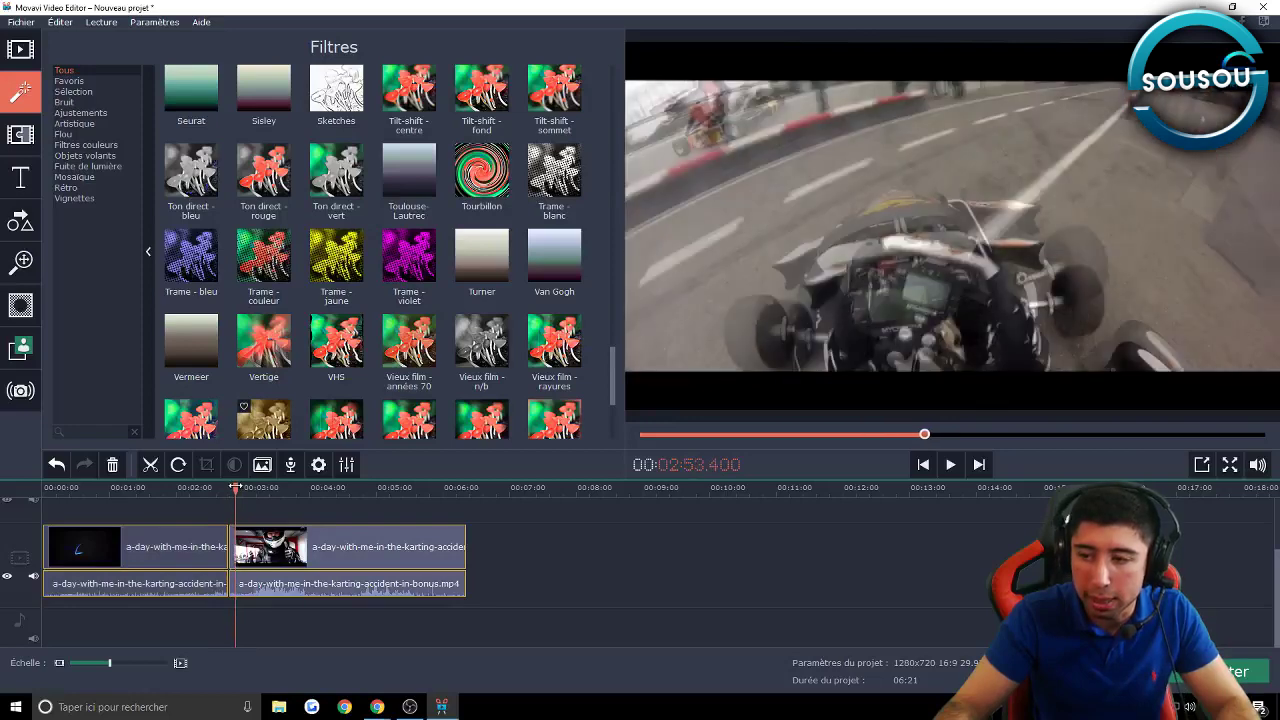
click(152, 464)
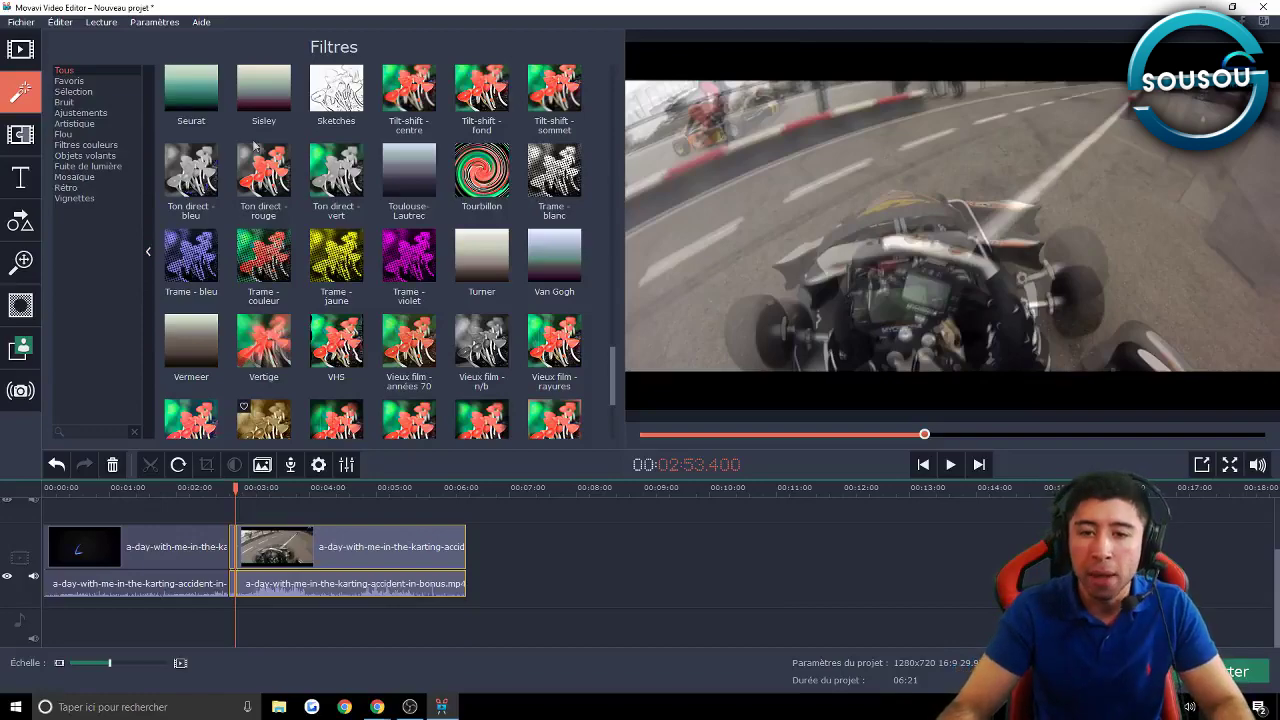
- Apply the "Bokeh - boum !" filter to the short segment between the two cuts
scroll(340, 240, up, 4)
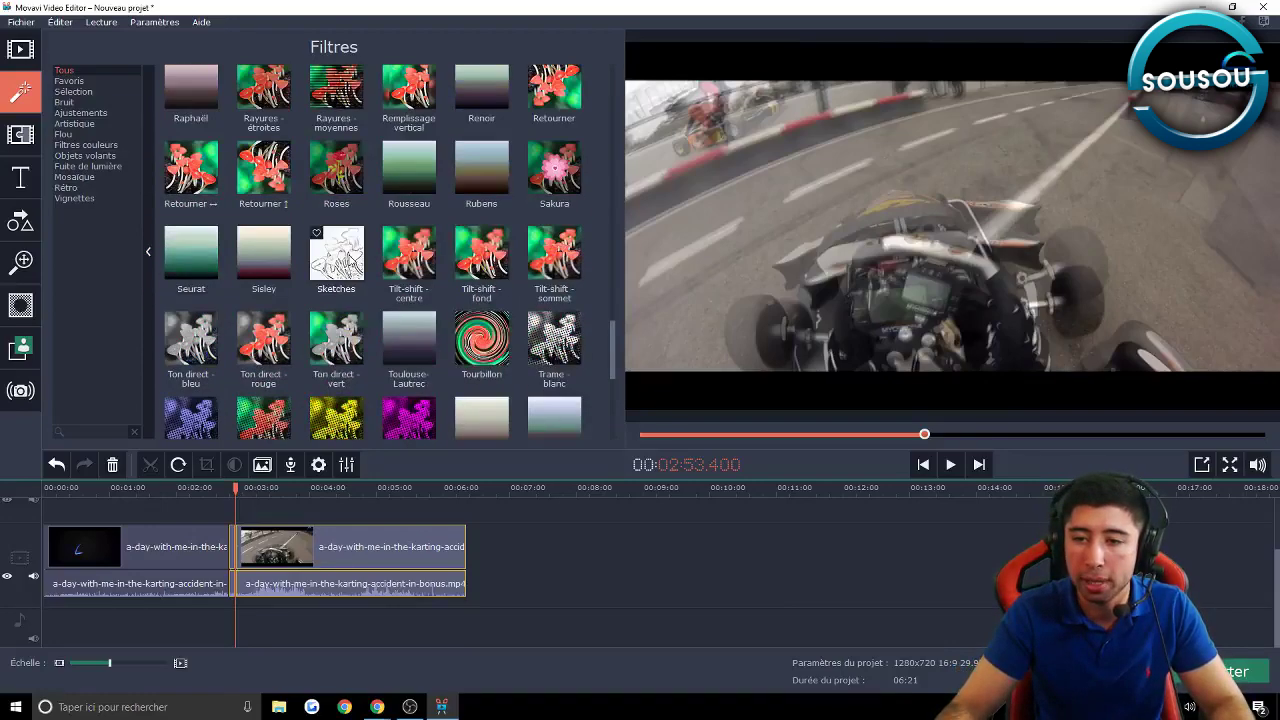
scroll(350, 260, up, 10)
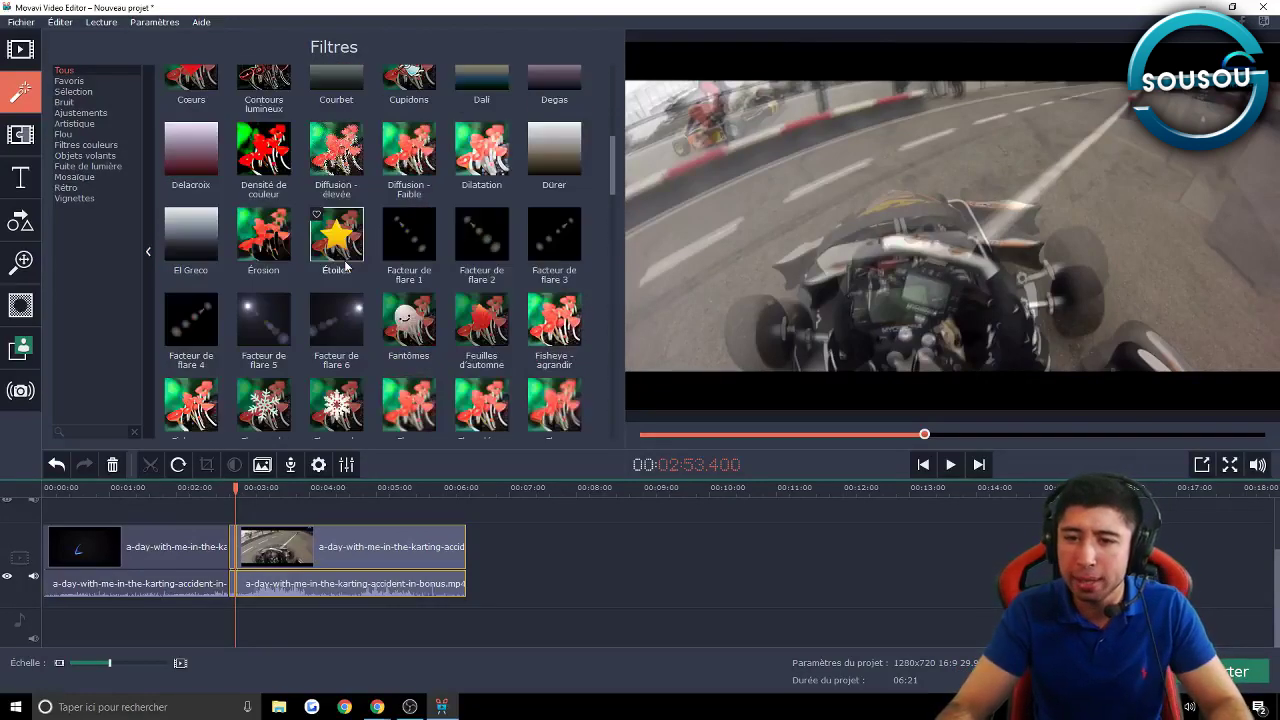
scroll(345, 262, up, 3)
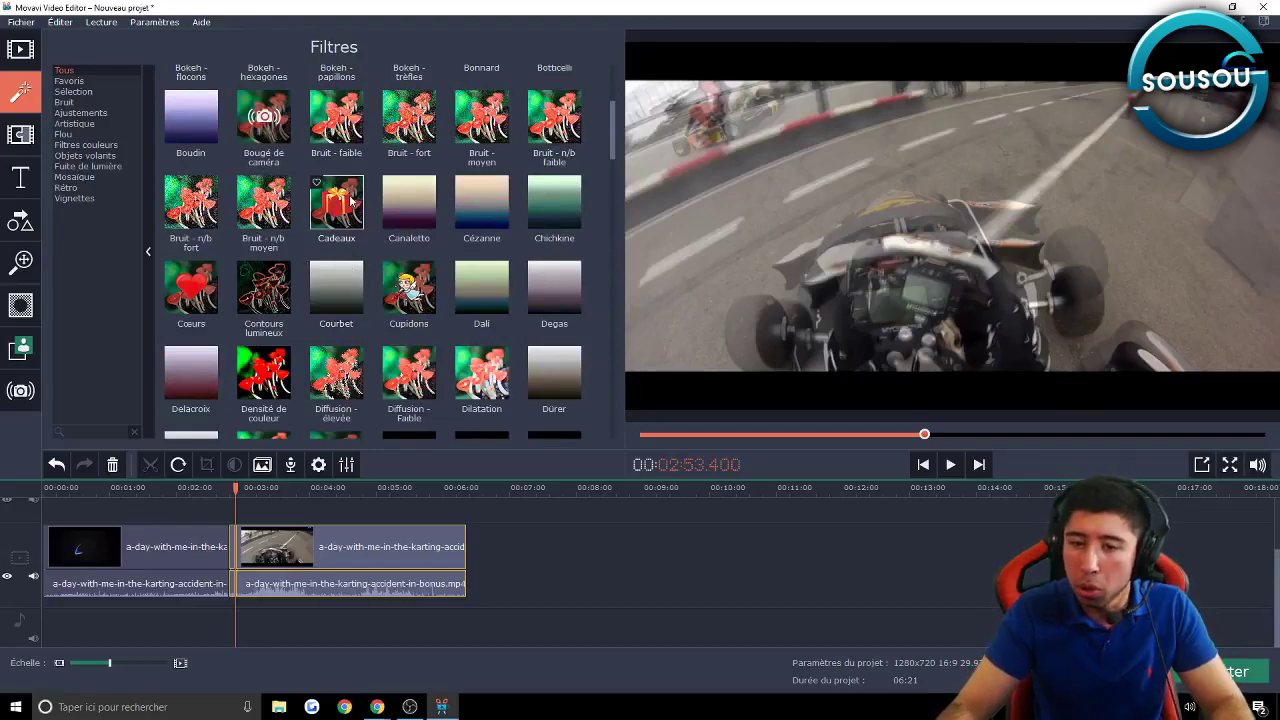
scroll(340, 190, up, 3)
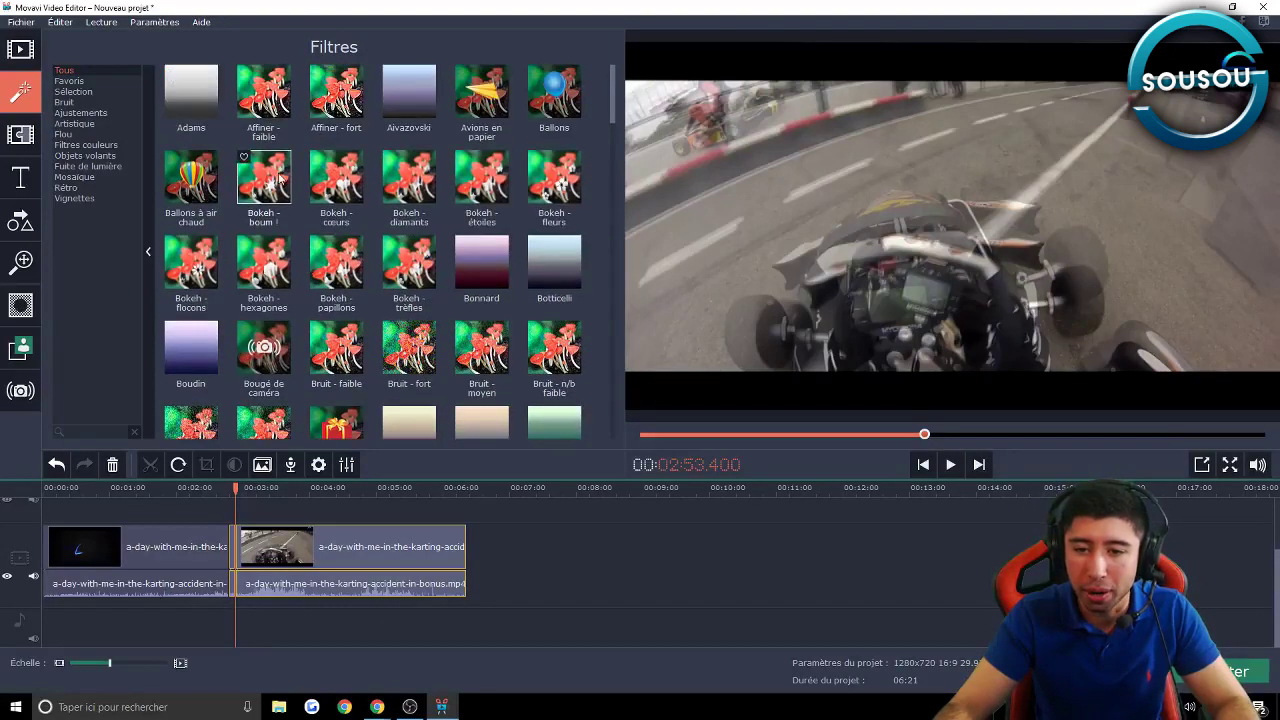
drag(264, 178, 237, 550)
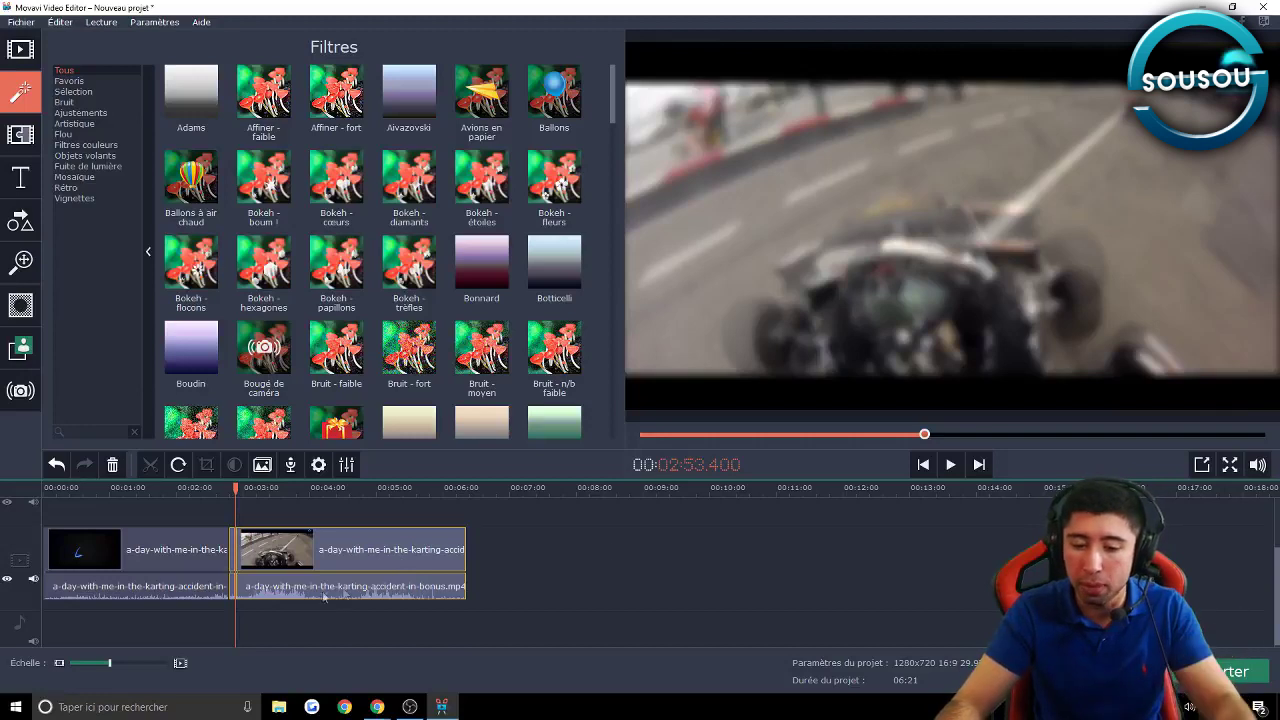
- Mute the preview sound and play back the segment with the bokeh filter from 2:47.400
click(117, 663)
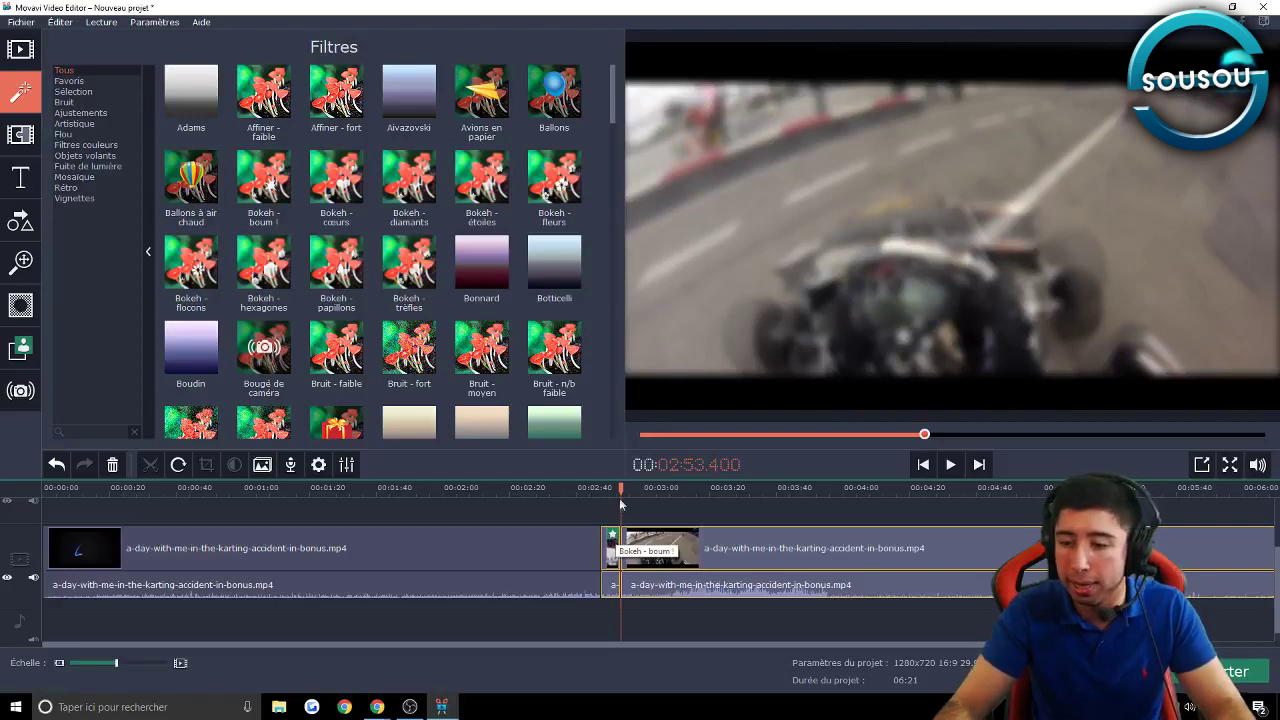
click(621, 489)
click(590, 489)
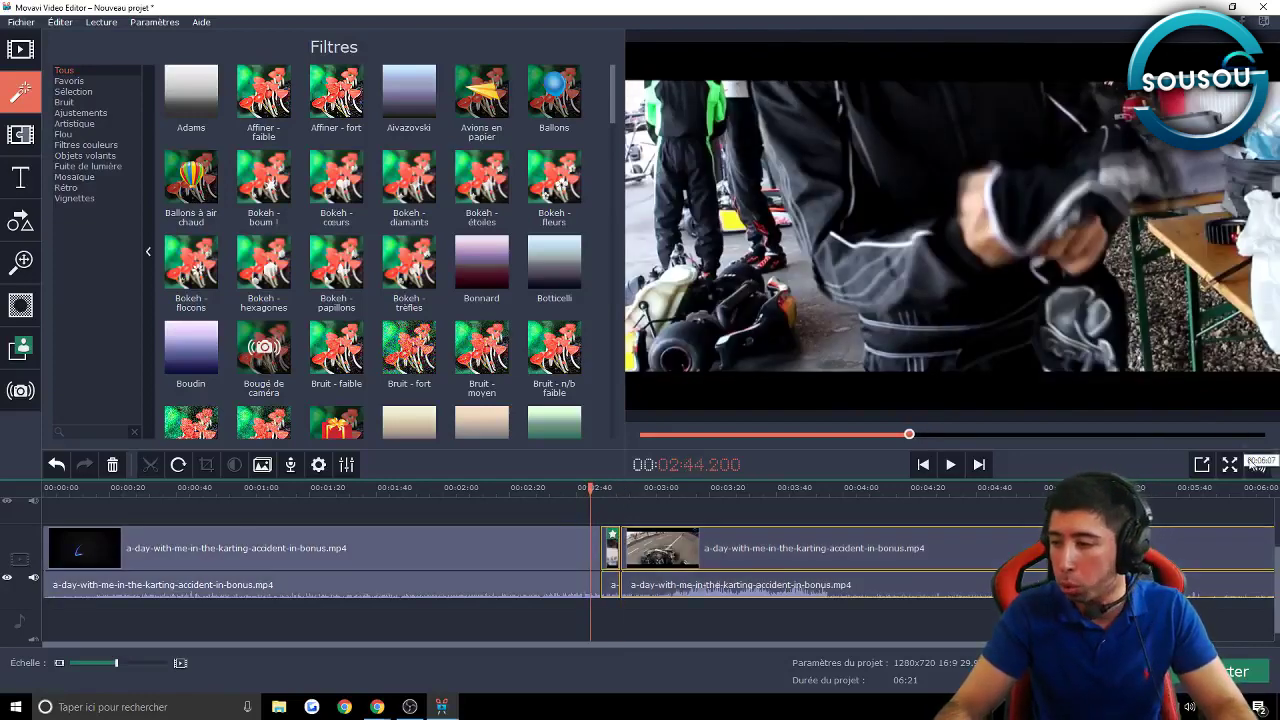
click(1259, 468)
click(893, 489)
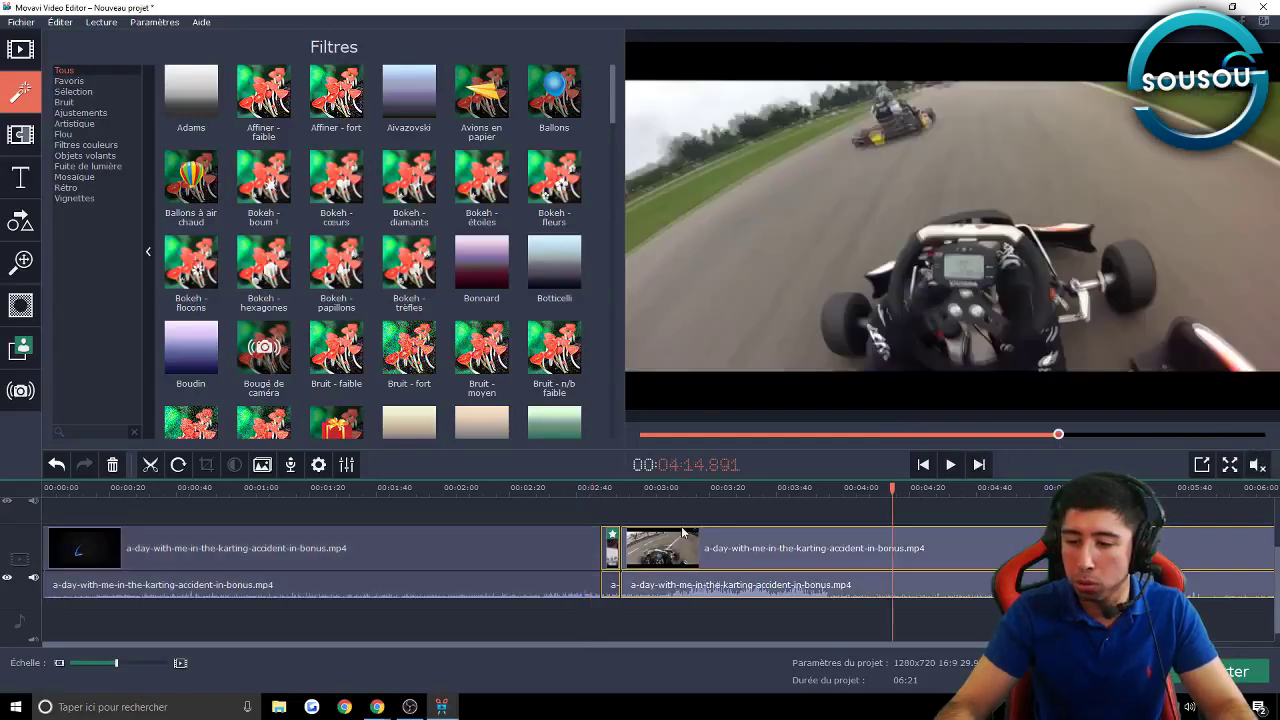
click(595, 489)
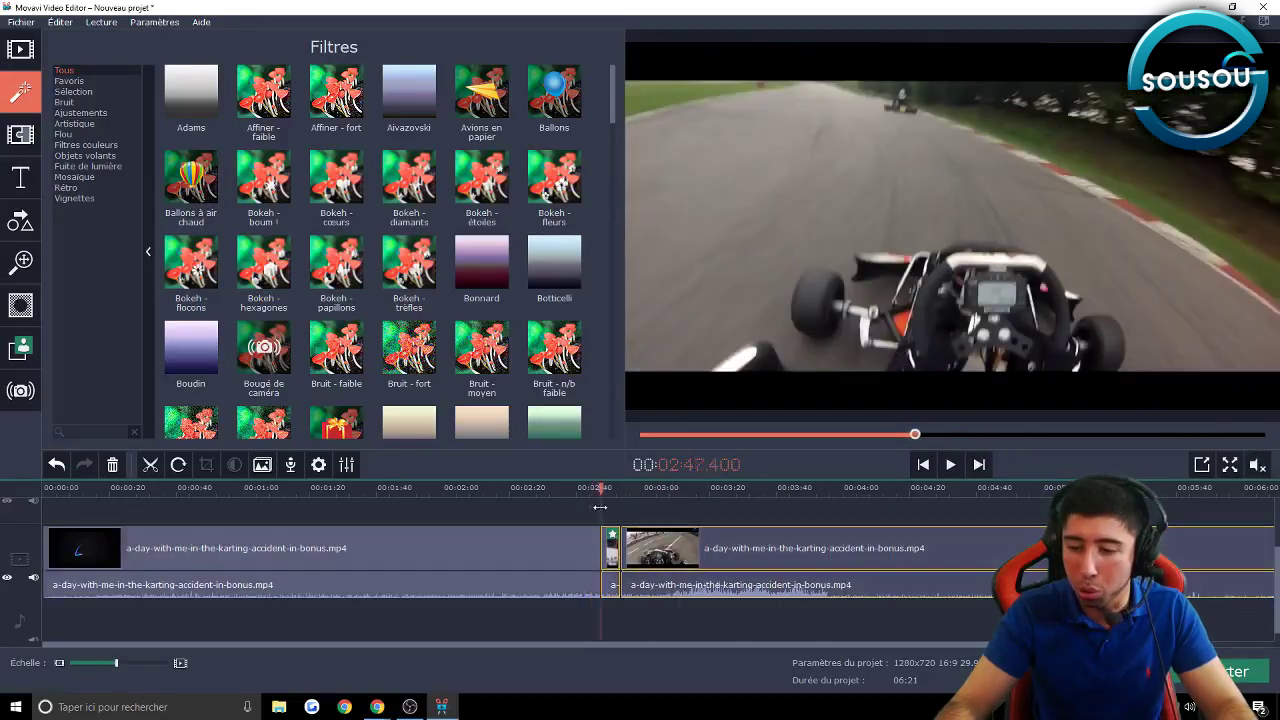
click(944, 465)
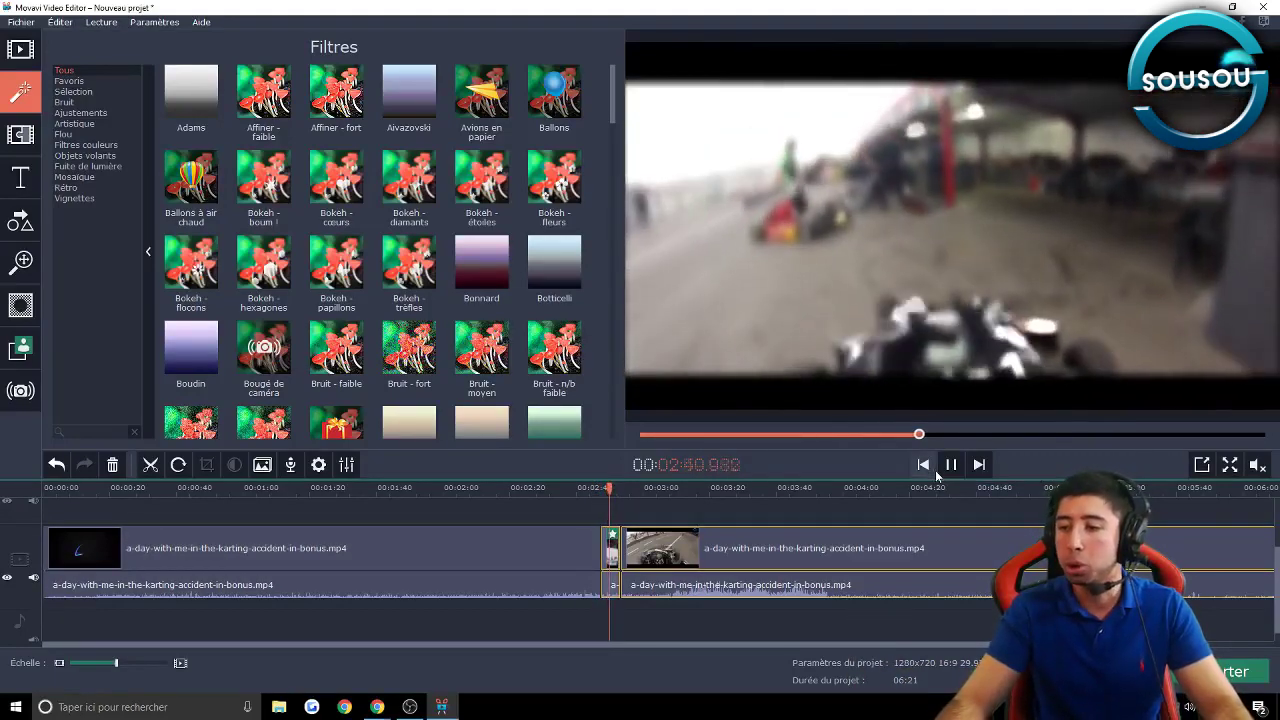
click(949, 468)
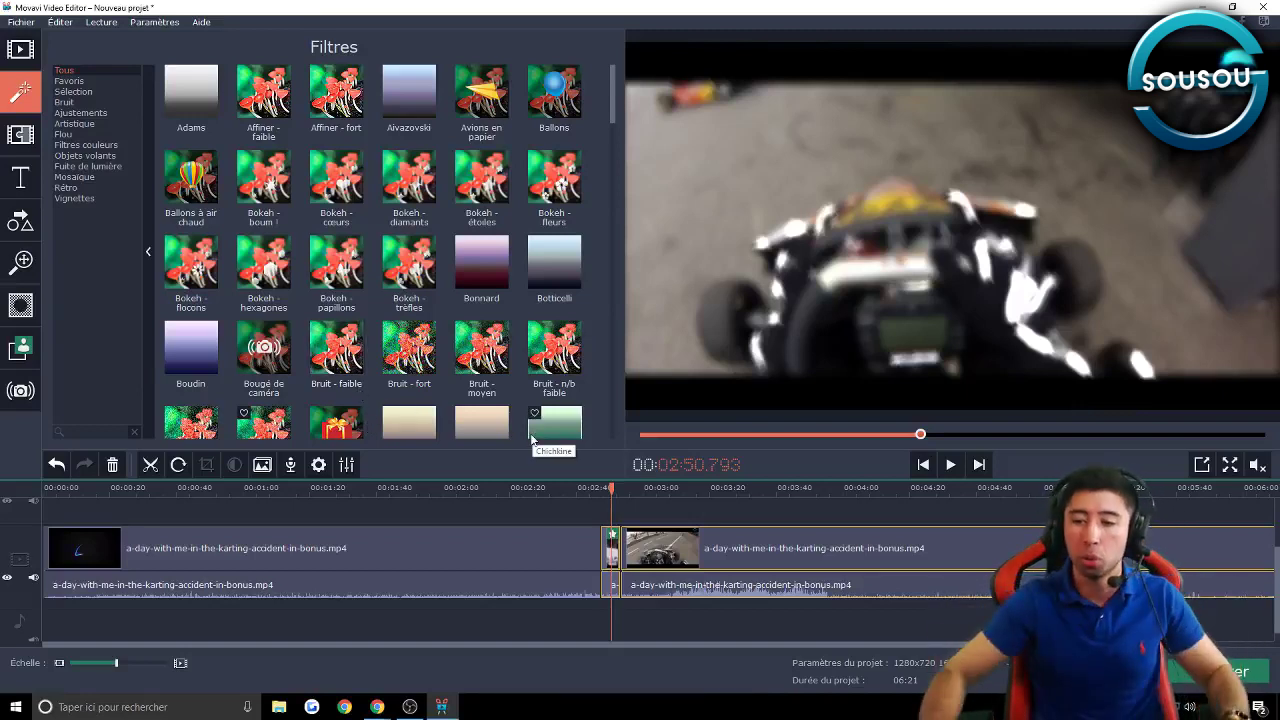
- Split the first clip at 2:35.600, shortly before the filtered segment
scroll(473, 528, right, 1)
scroll(475, 530, right, 1)
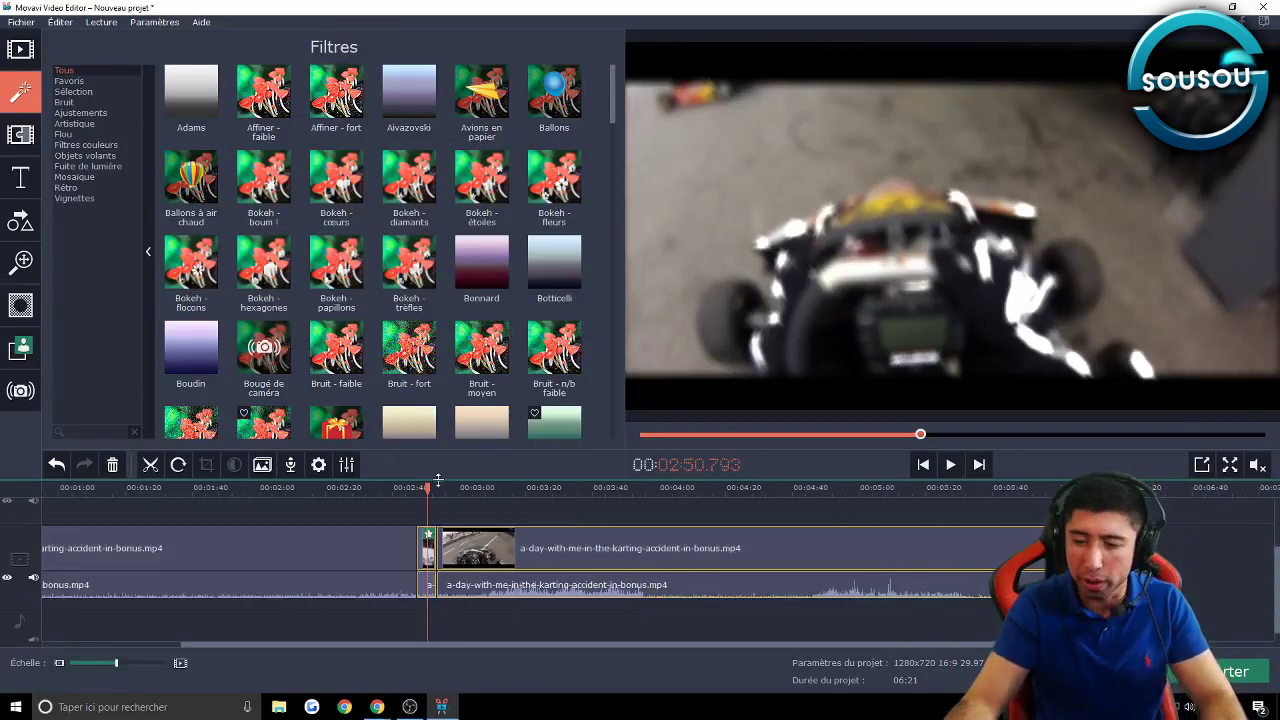
drag(428, 488, 379, 486)
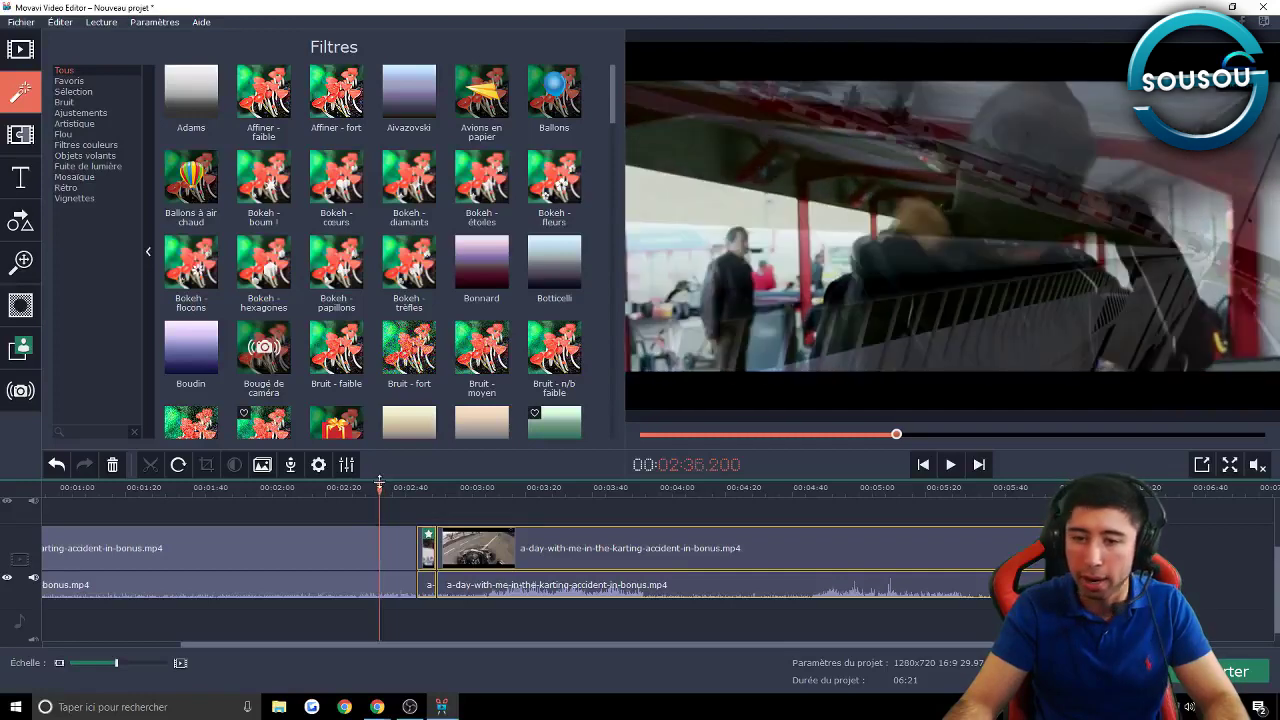
click(378, 545)
click(151, 465)
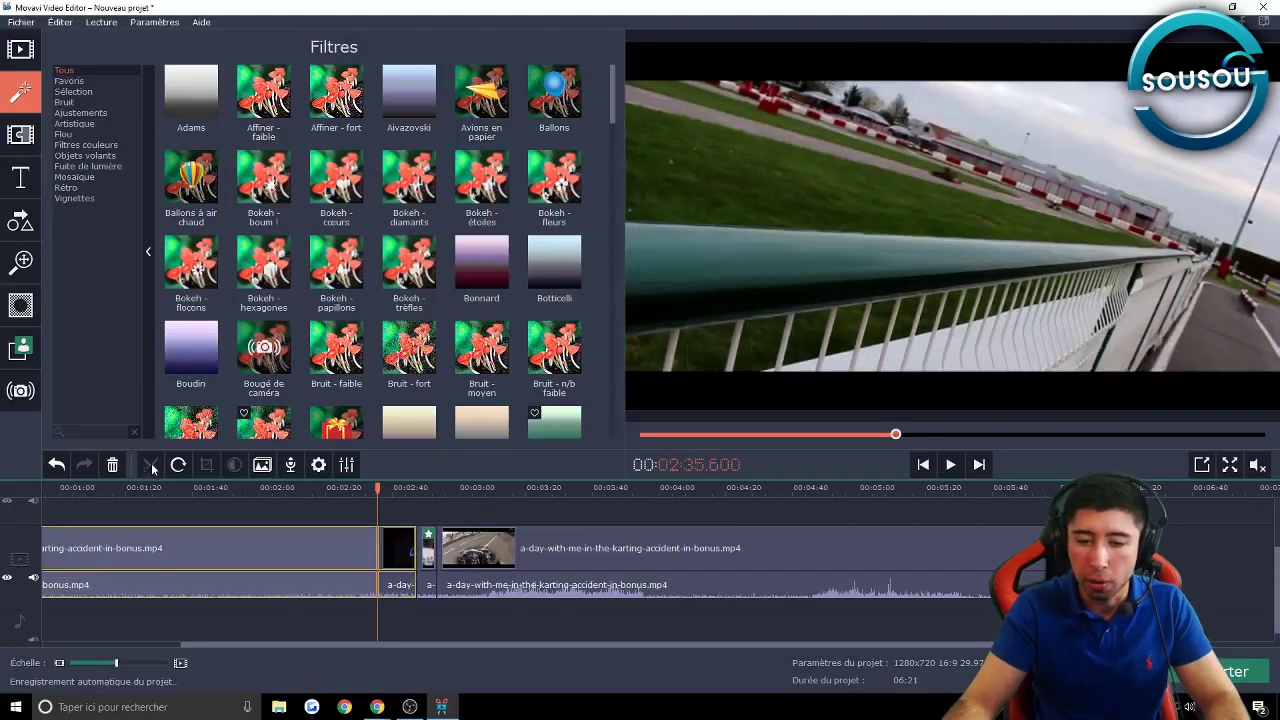
- Add a transition from the transition library to the cut at 2:35.600 and preview it
click(19, 133)
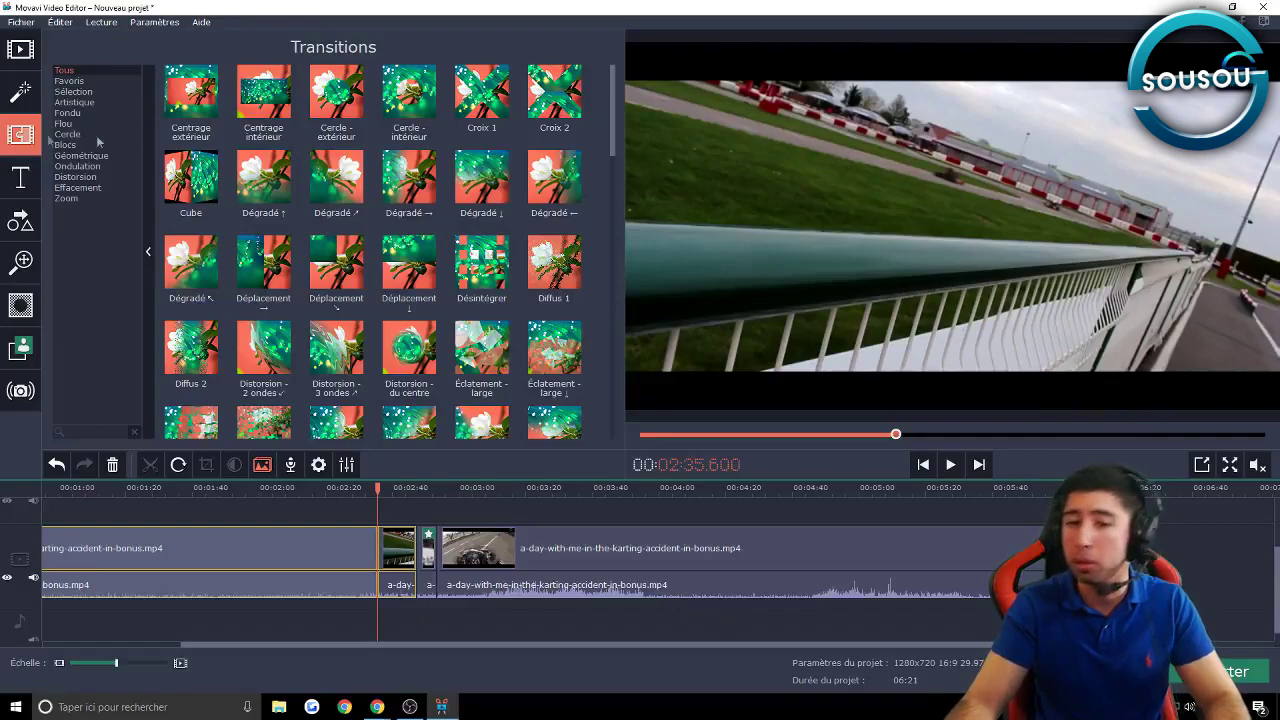
drag(614, 98, 606, 363)
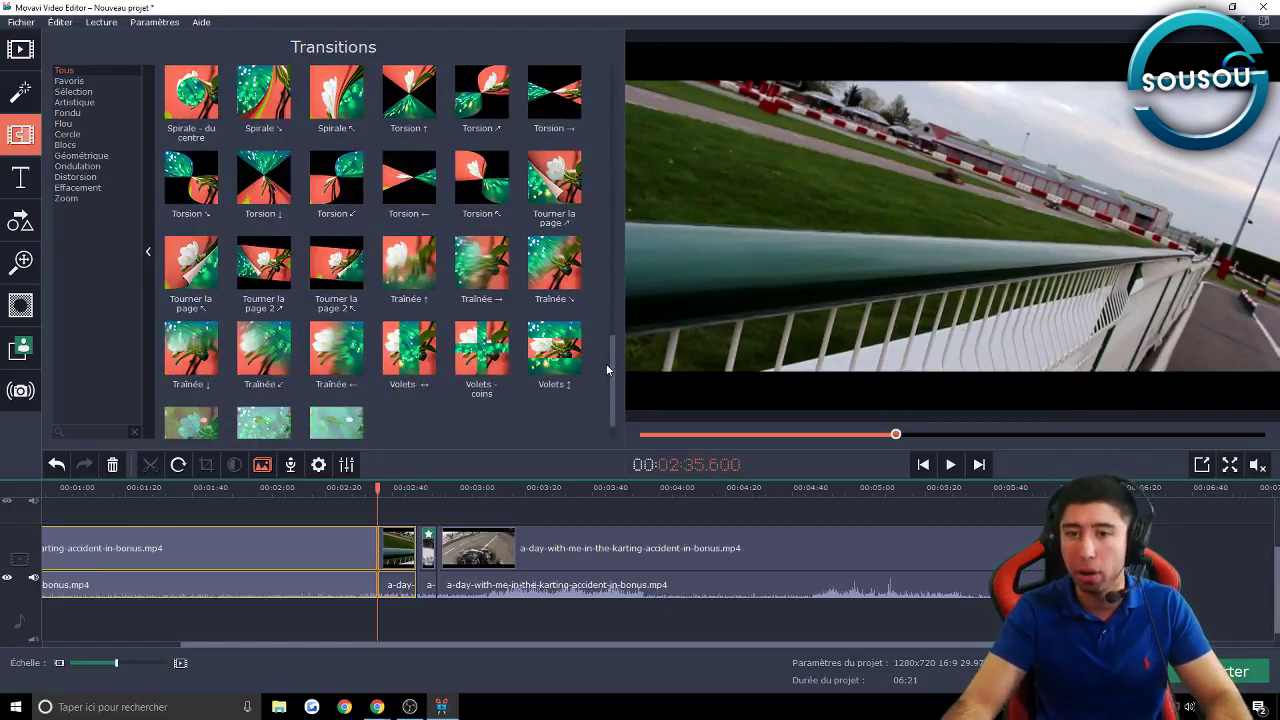
drag(606, 363, 608, 190)
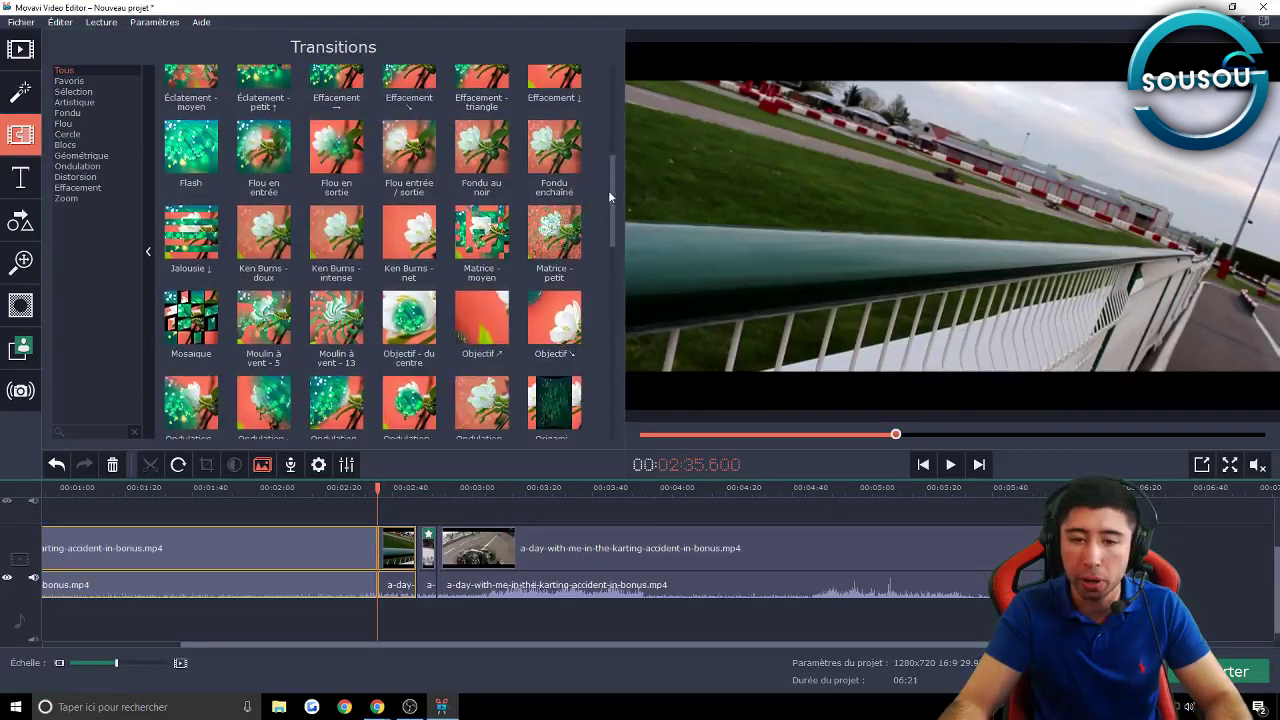
drag(193, 185, 377, 549)
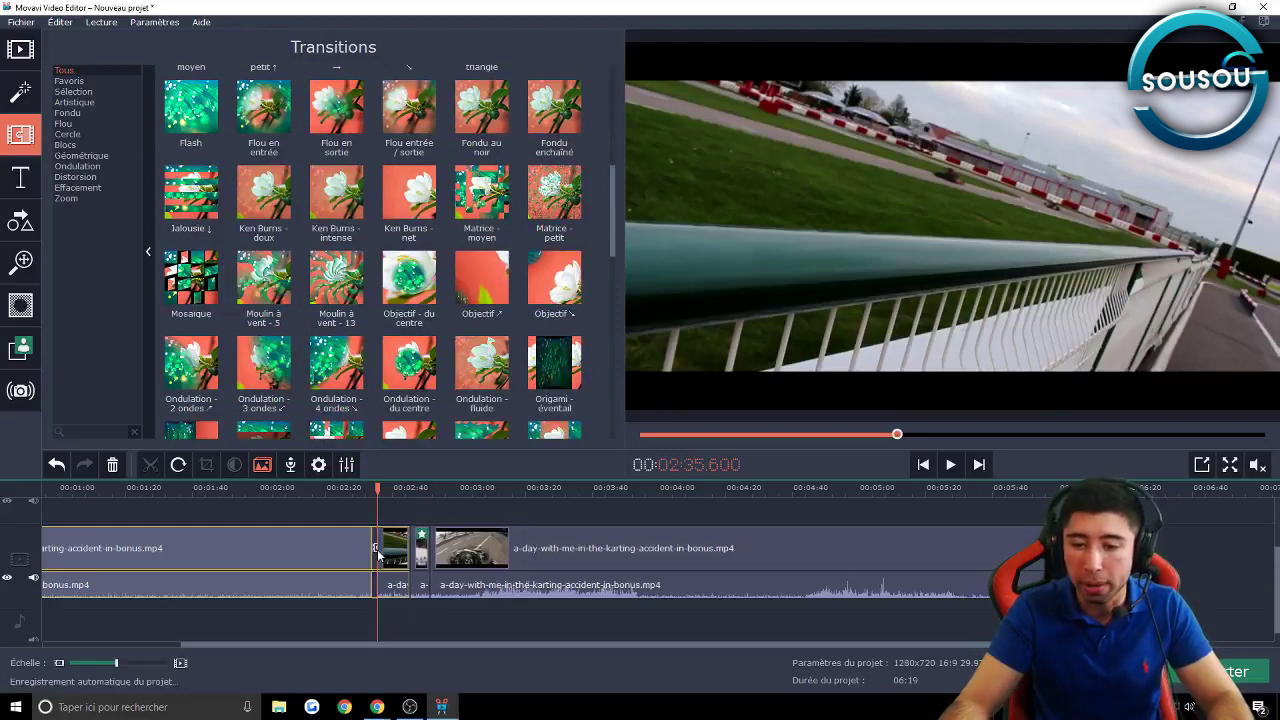
click(364, 487)
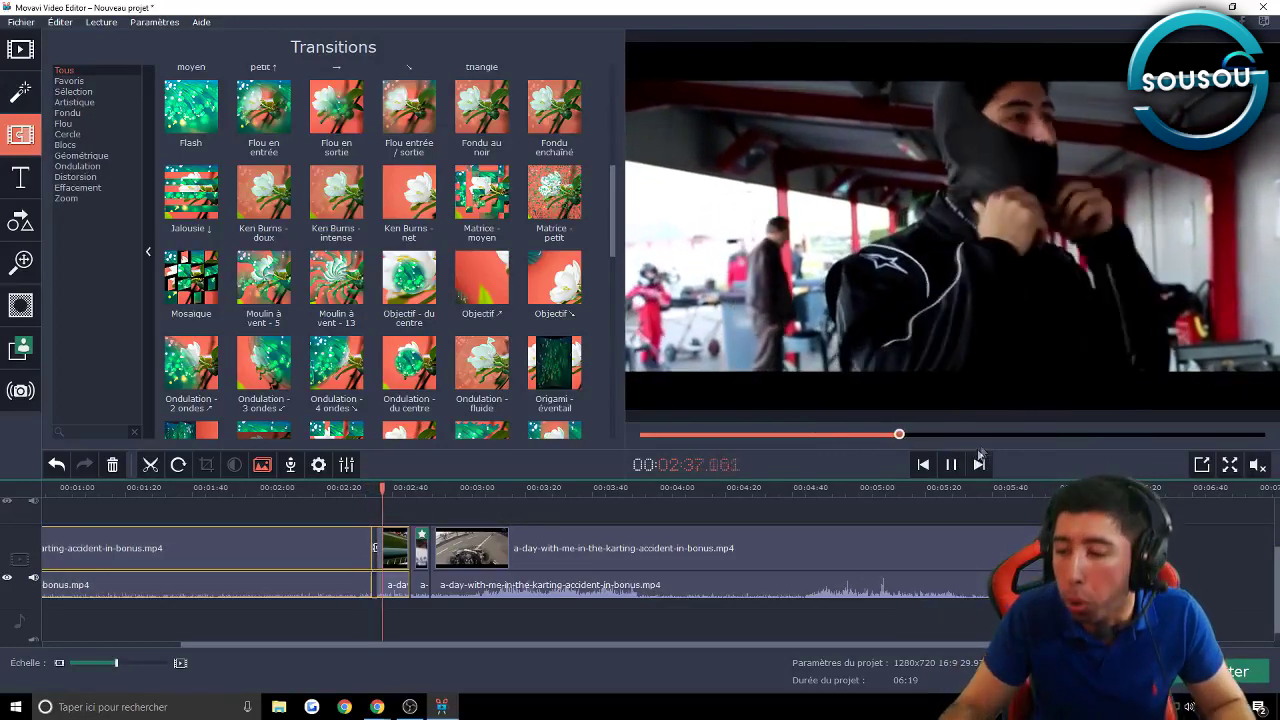
click(951, 464)
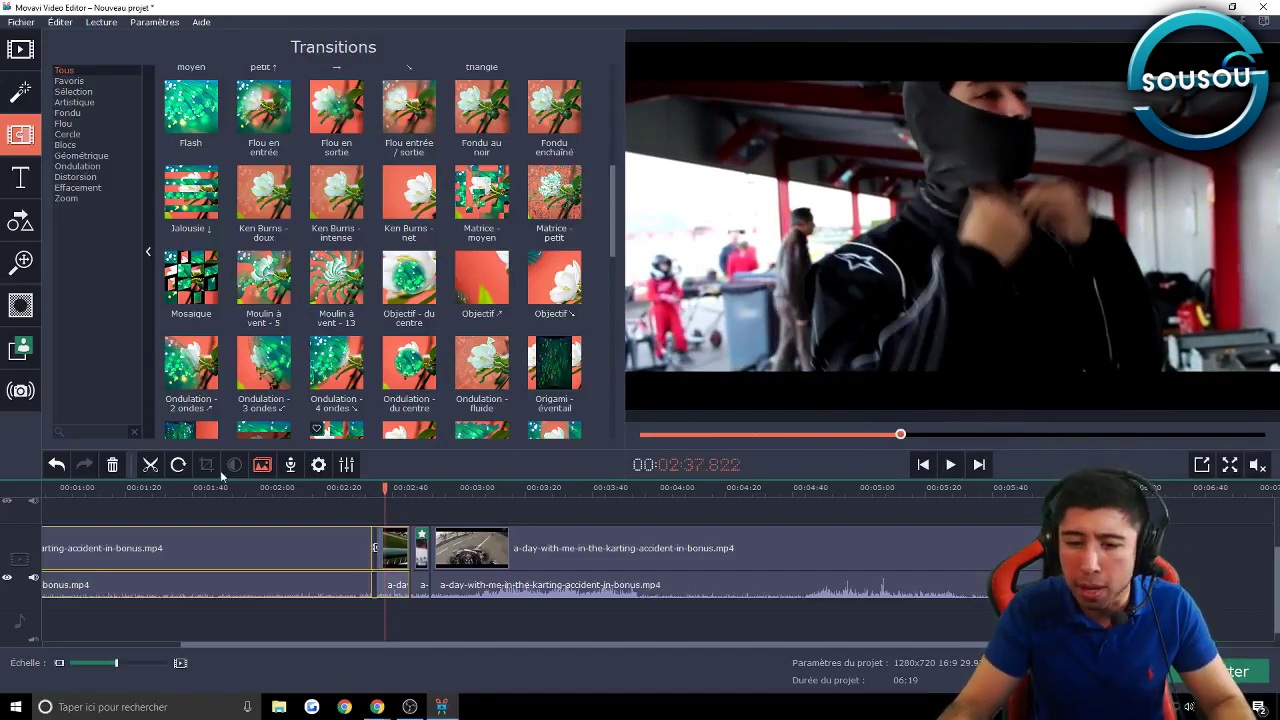
- Split the short clip after the first transition at 2:37.822, add the Mosaïque transition on that cut and preview it
click(397, 548)
drag(192, 276, 383, 540)
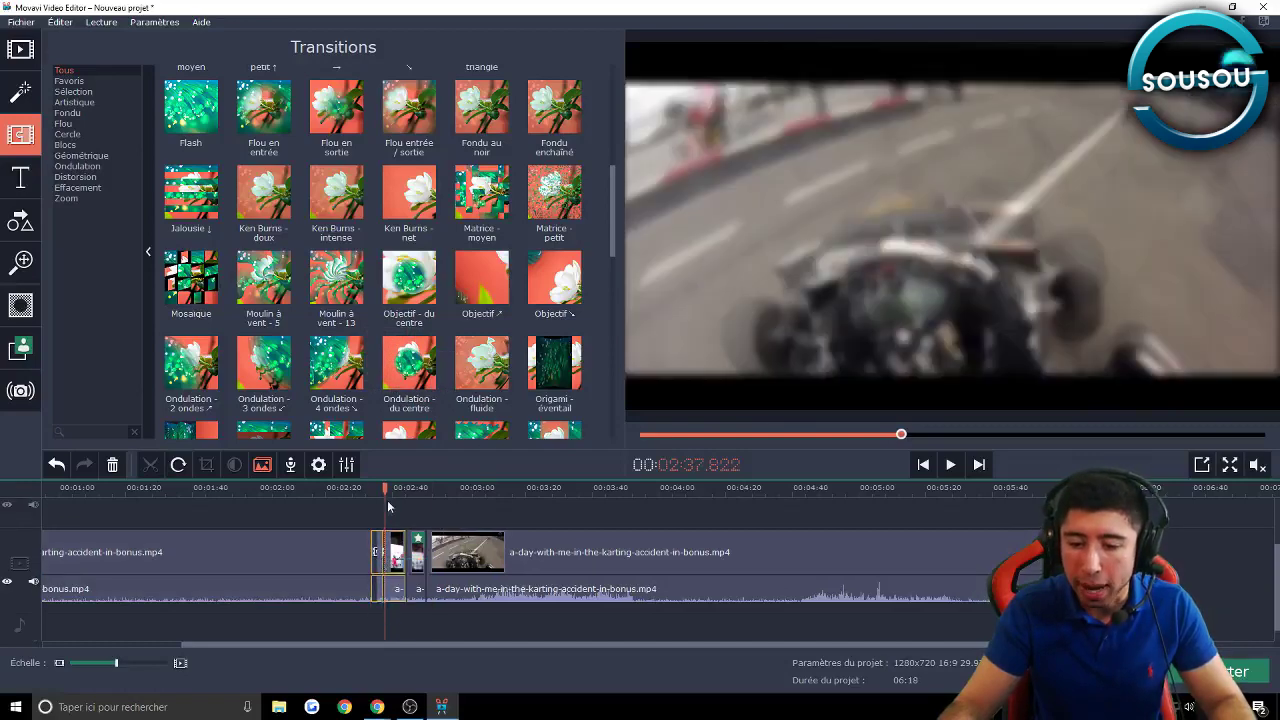
drag(385, 487, 381, 487)
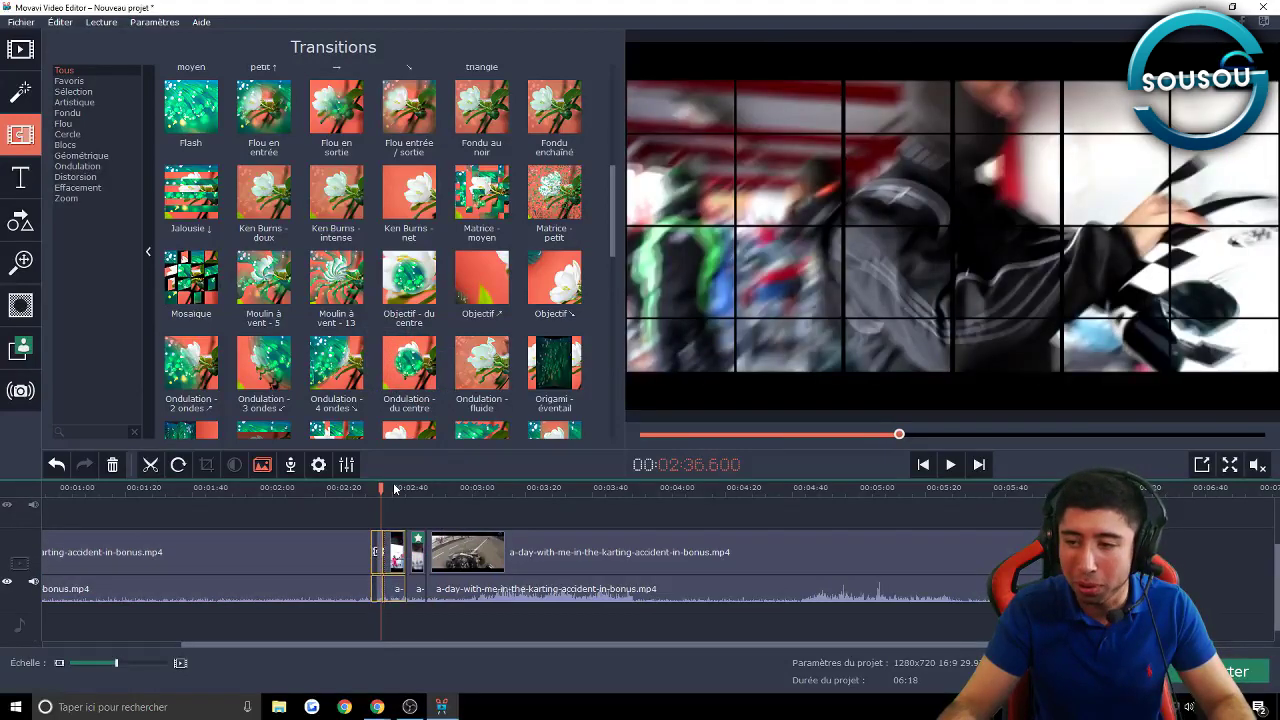
click(951, 465)
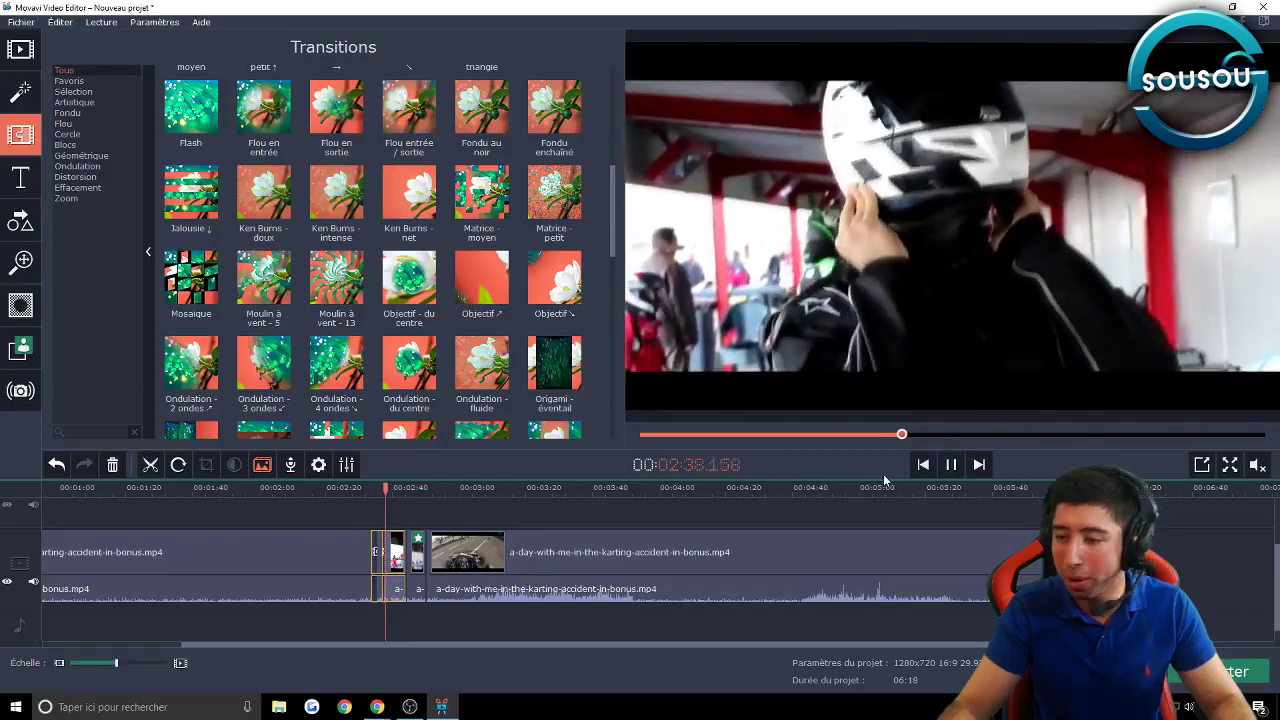
click(951, 465)
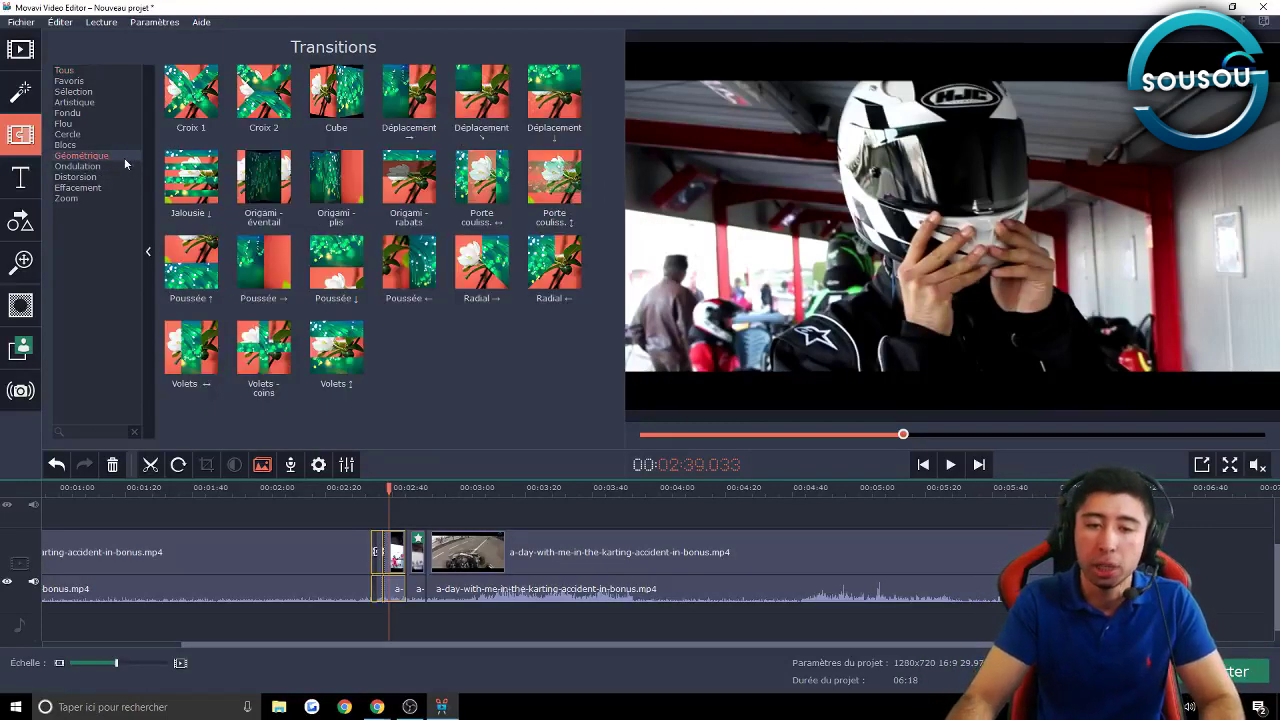
- Browse the Ondulation, Effacement, Zoom and Flou transition categories
click(112, 165)
click(99, 187)
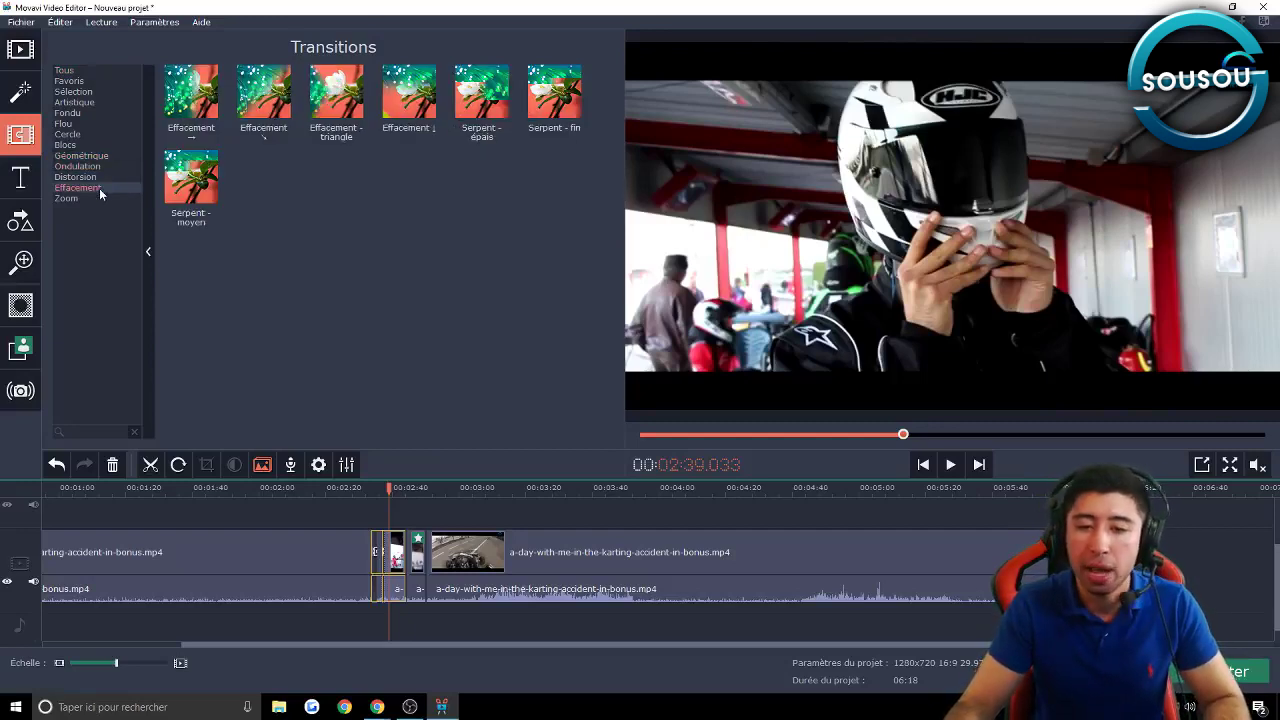
click(90, 197)
click(96, 125)
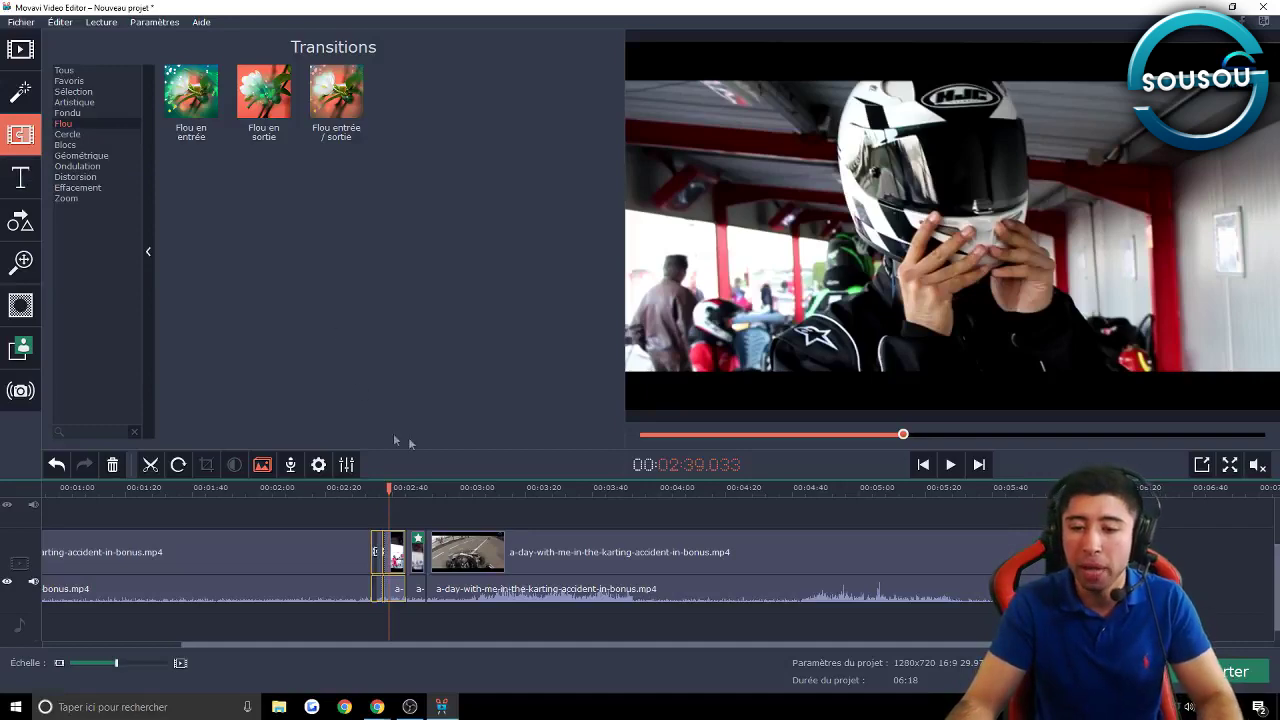
- Move the playhead to 3:22.400 and open the title library
click(531, 490)
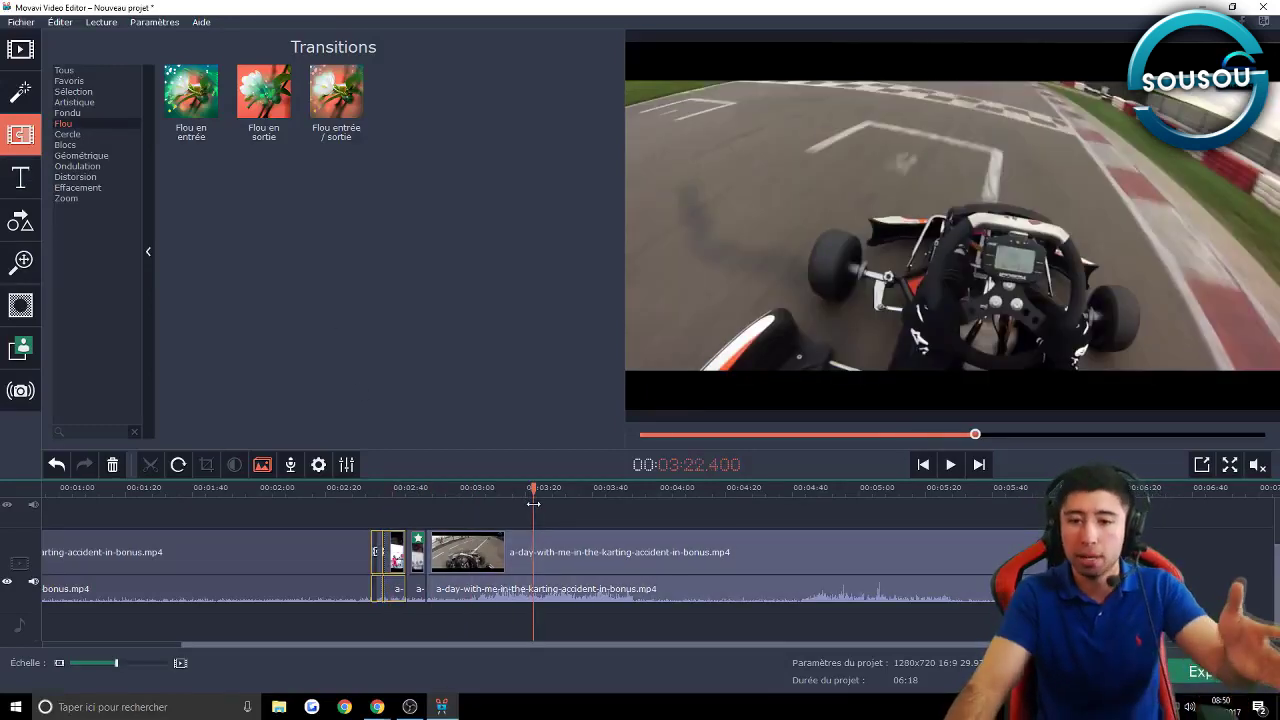
click(26, 184)
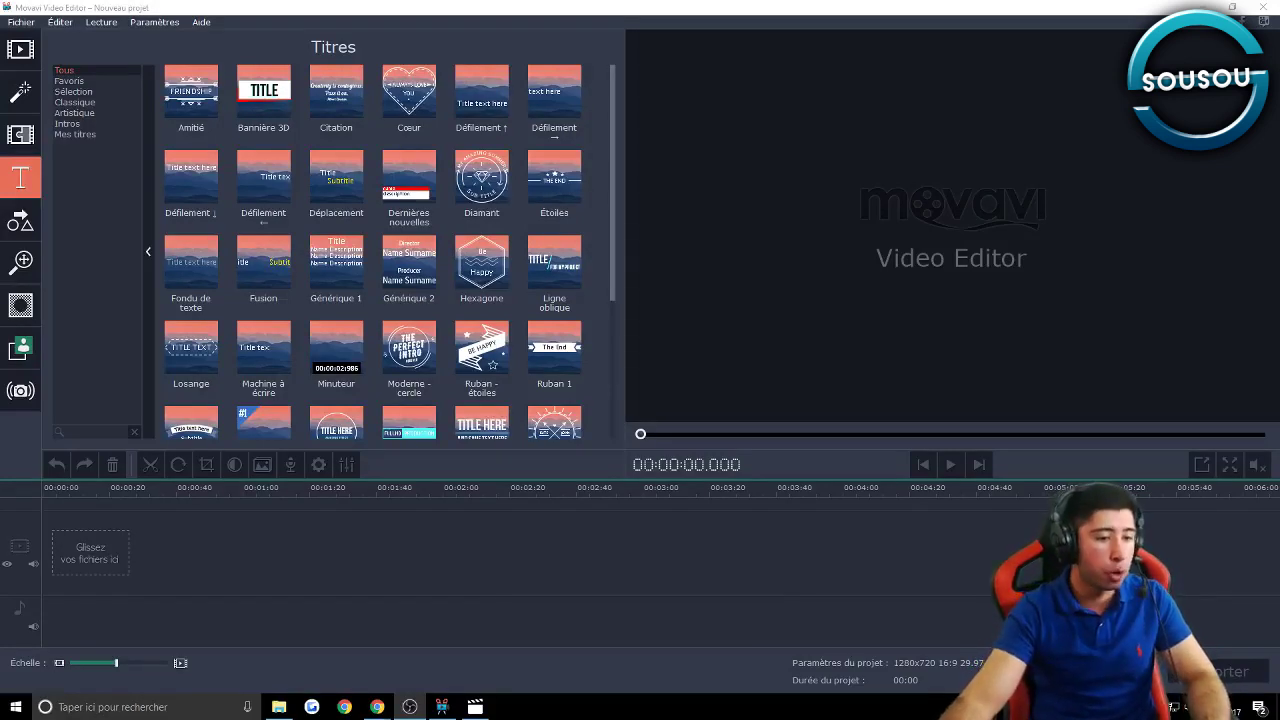
- Add a-day-with-me-in-the-karting-accident-in-bonus.mp4 to the empty timeline's video track and split it at 3:21.600
drag(18, 614, 157, 537)
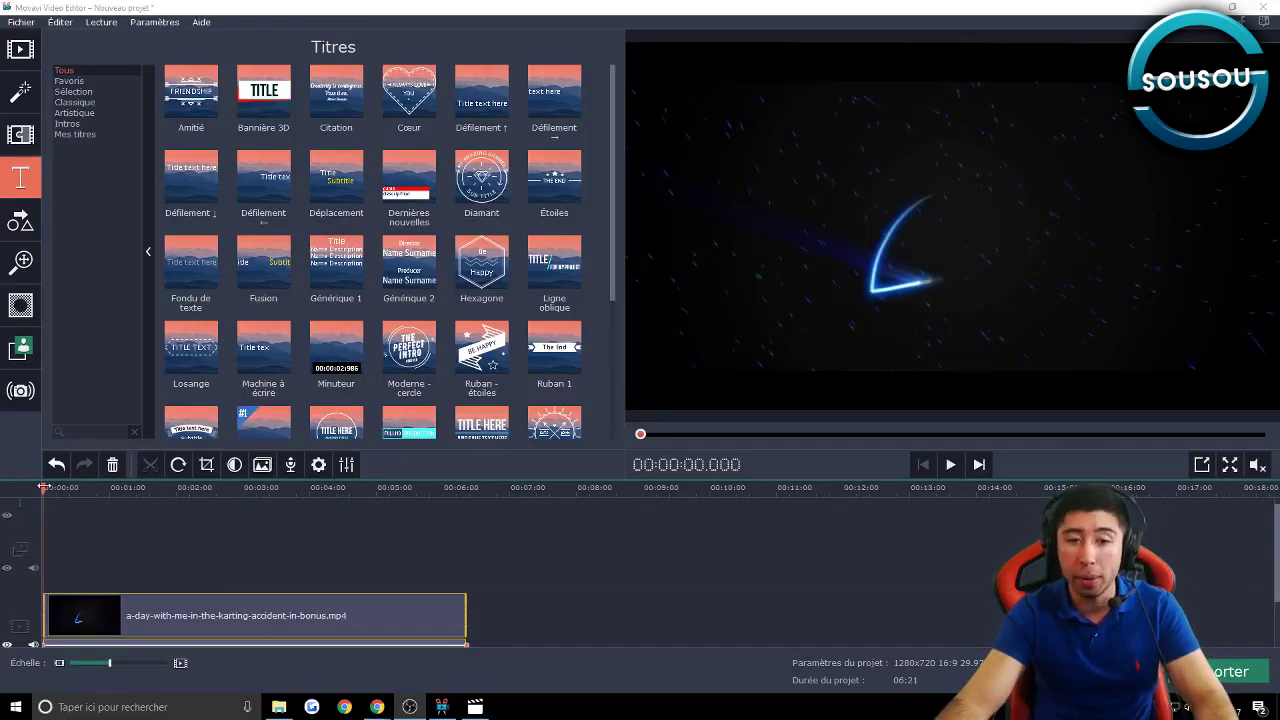
drag(44, 487, 266, 510)
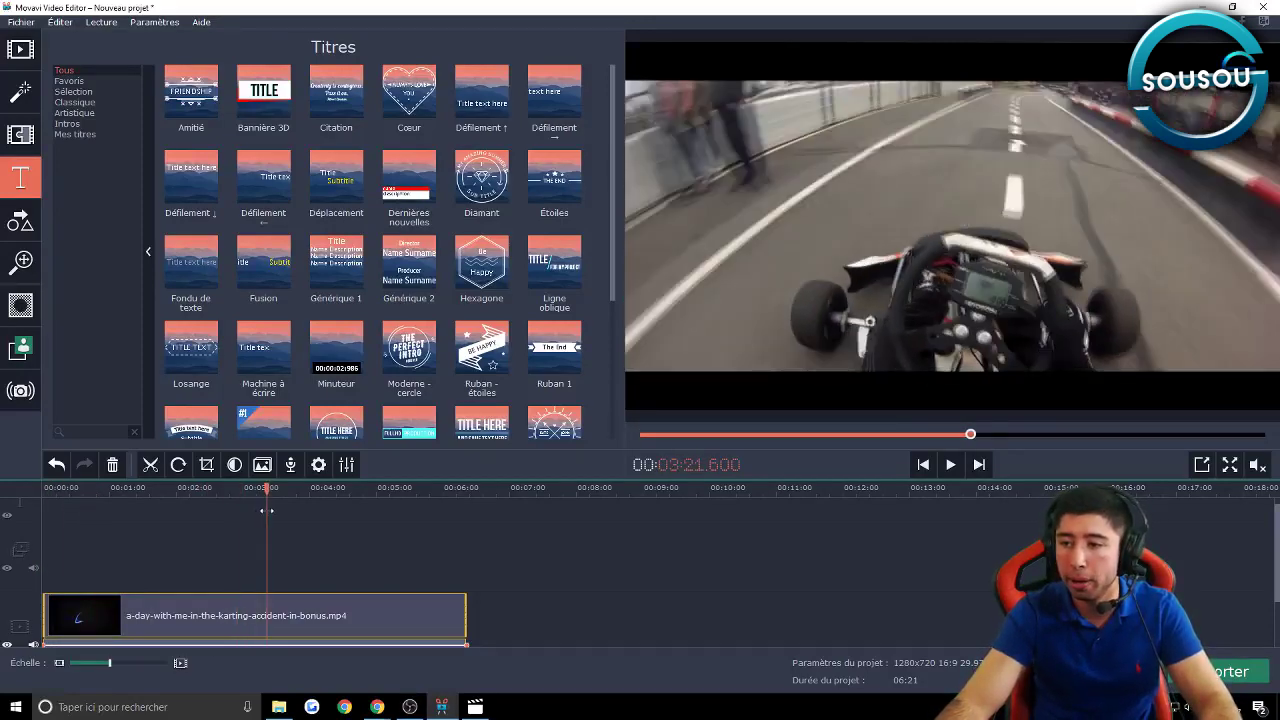
click(150, 464)
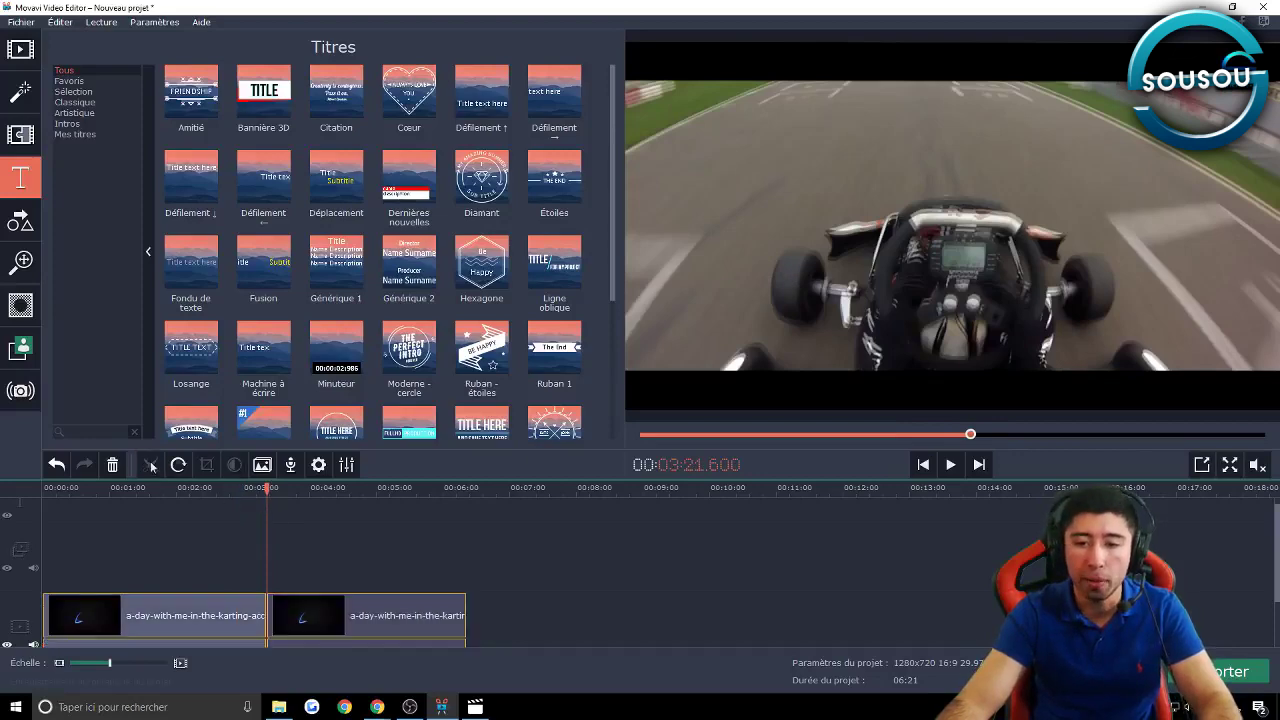
- Insert the Bannière 3D title at the cut between the two clips and move it up onto the title track
drag(263, 92, 299, 619)
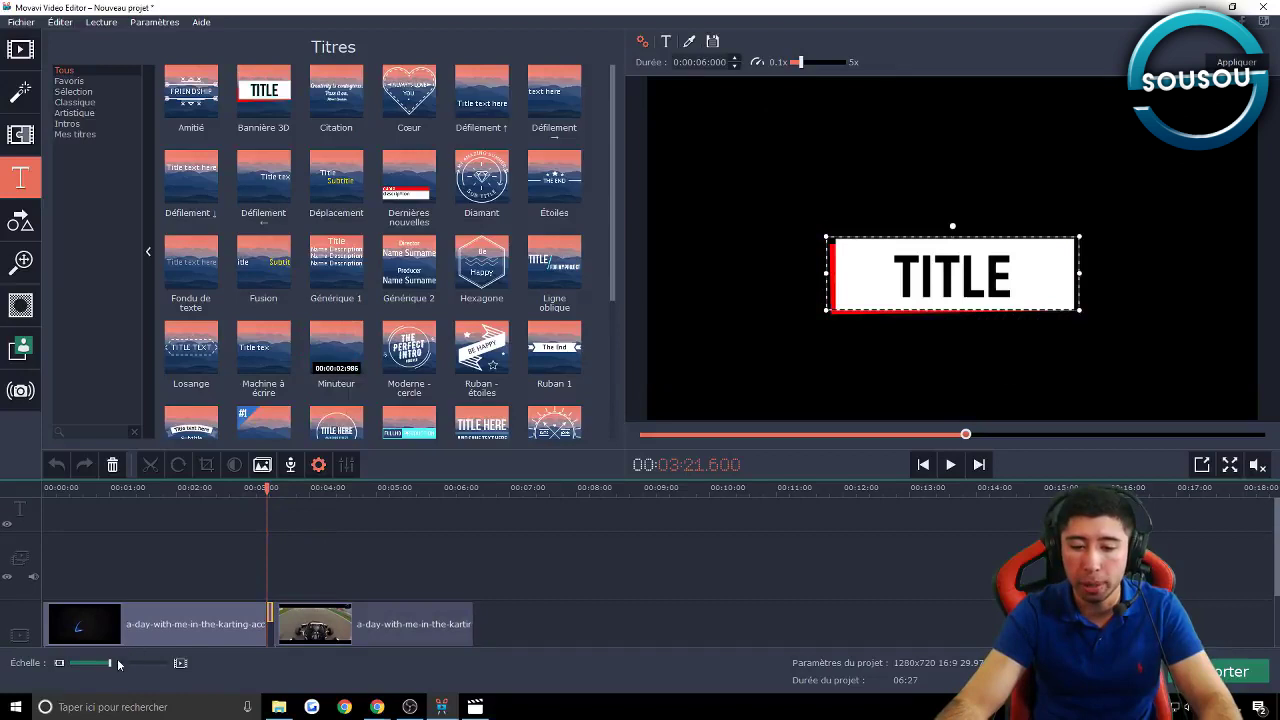
drag(112, 664, 116, 665)
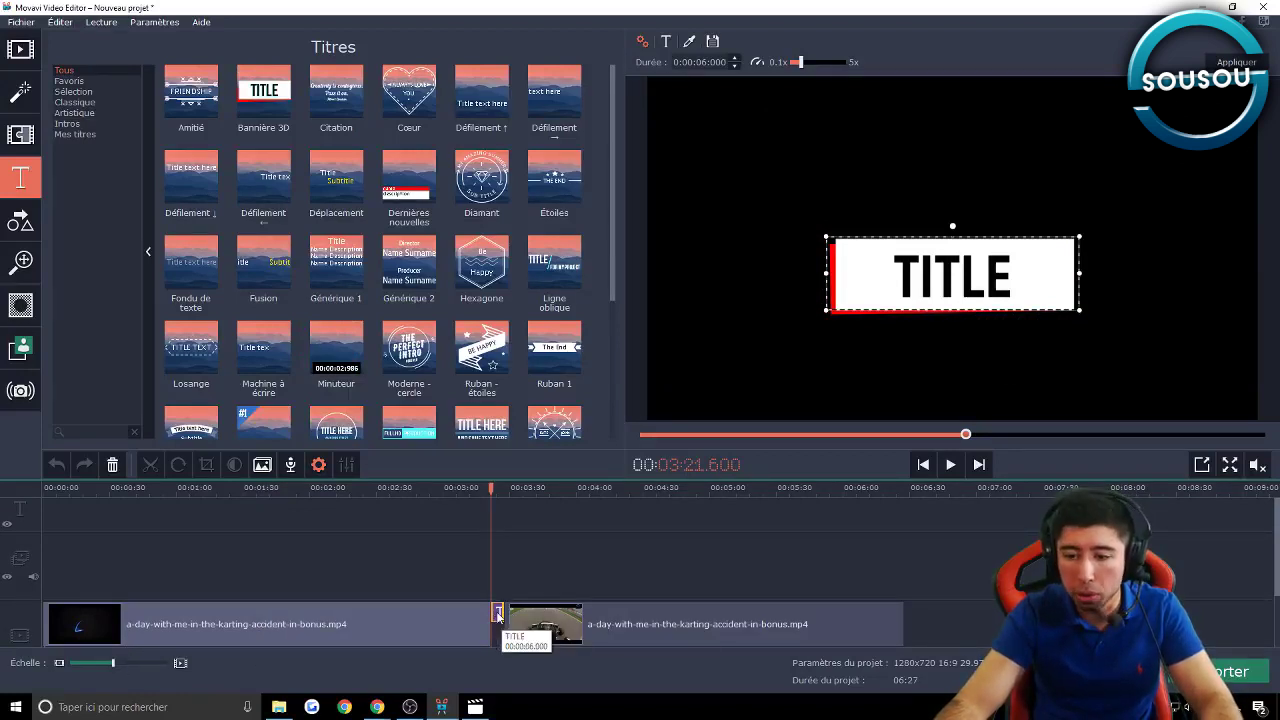
drag(498, 614, 494, 562)
click(499, 513)
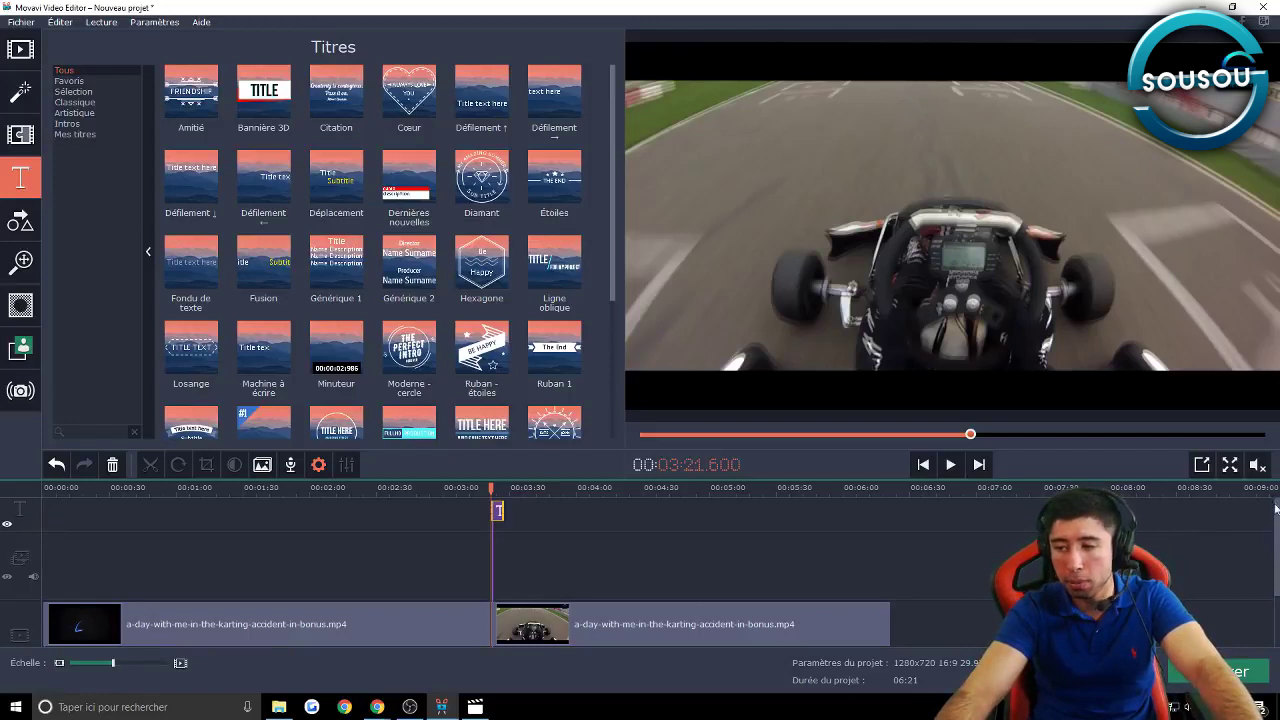
- Detach the audio of both karting clips from the video track and place it on the separate audio track
scroll(1275, 510, down, 2)
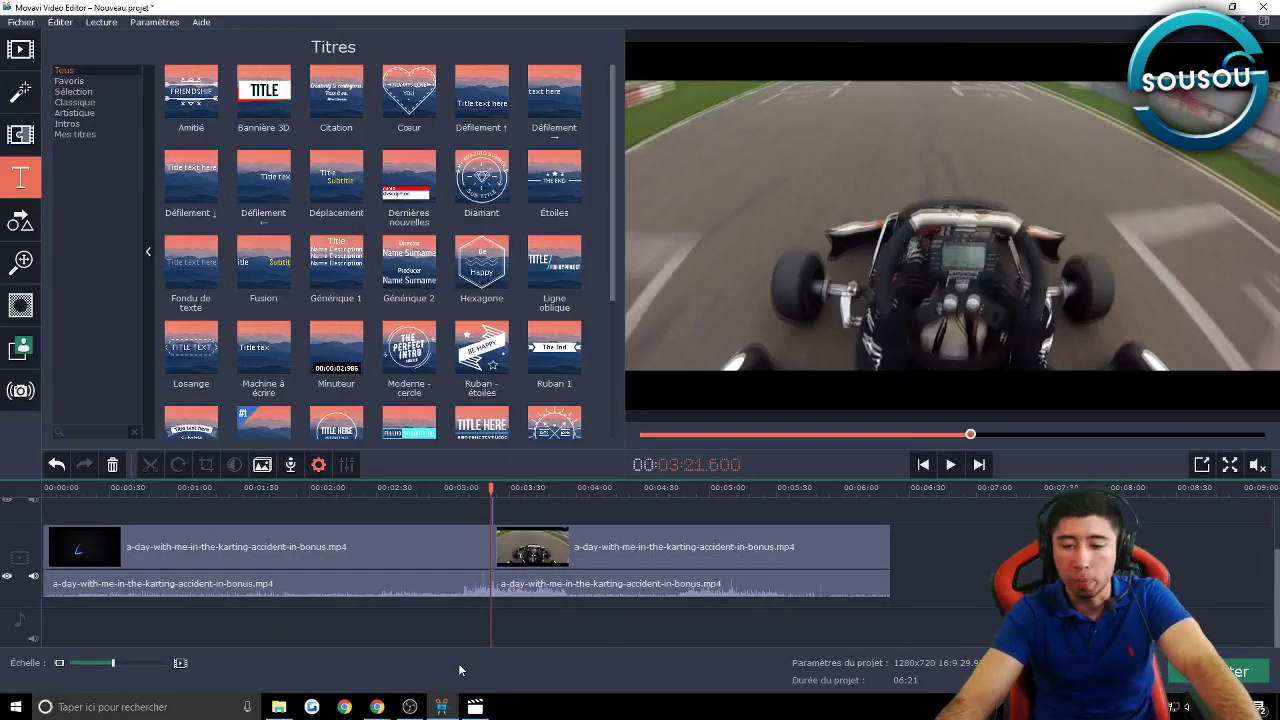
drag(290, 585, 279, 629)
drag(880, 584, 897, 629)
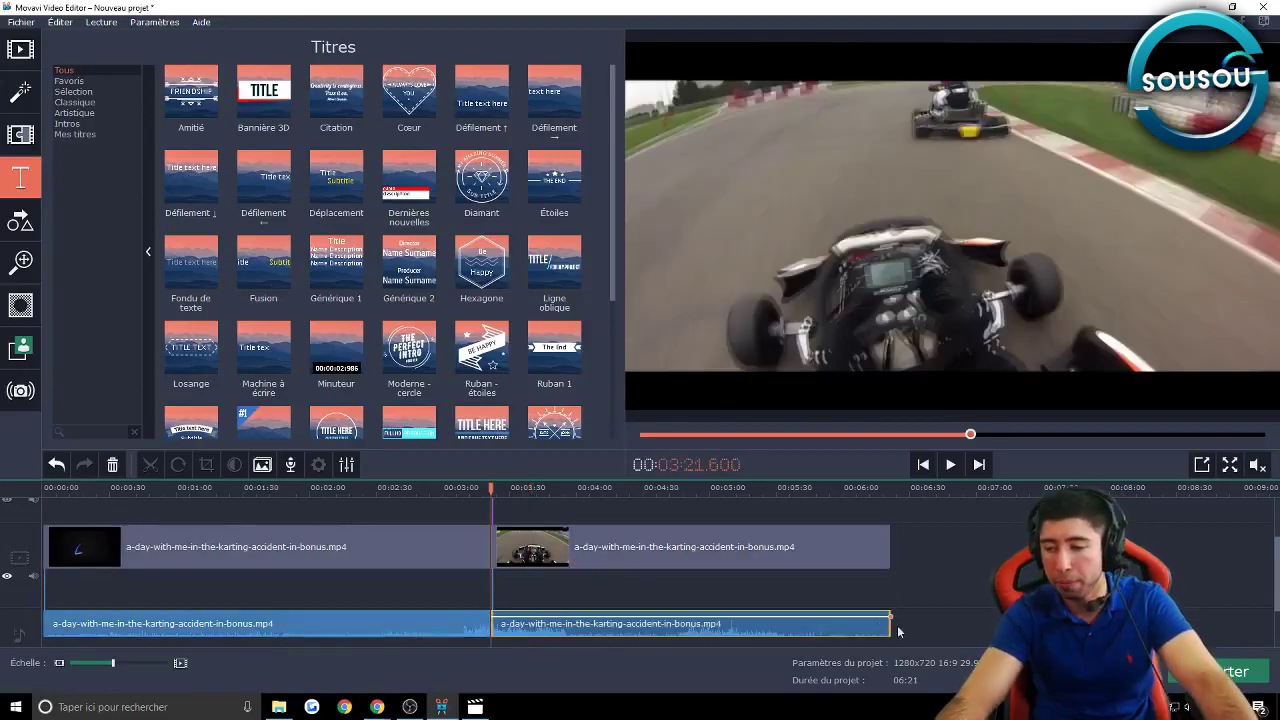
scroll(1251, 524, up, 2)
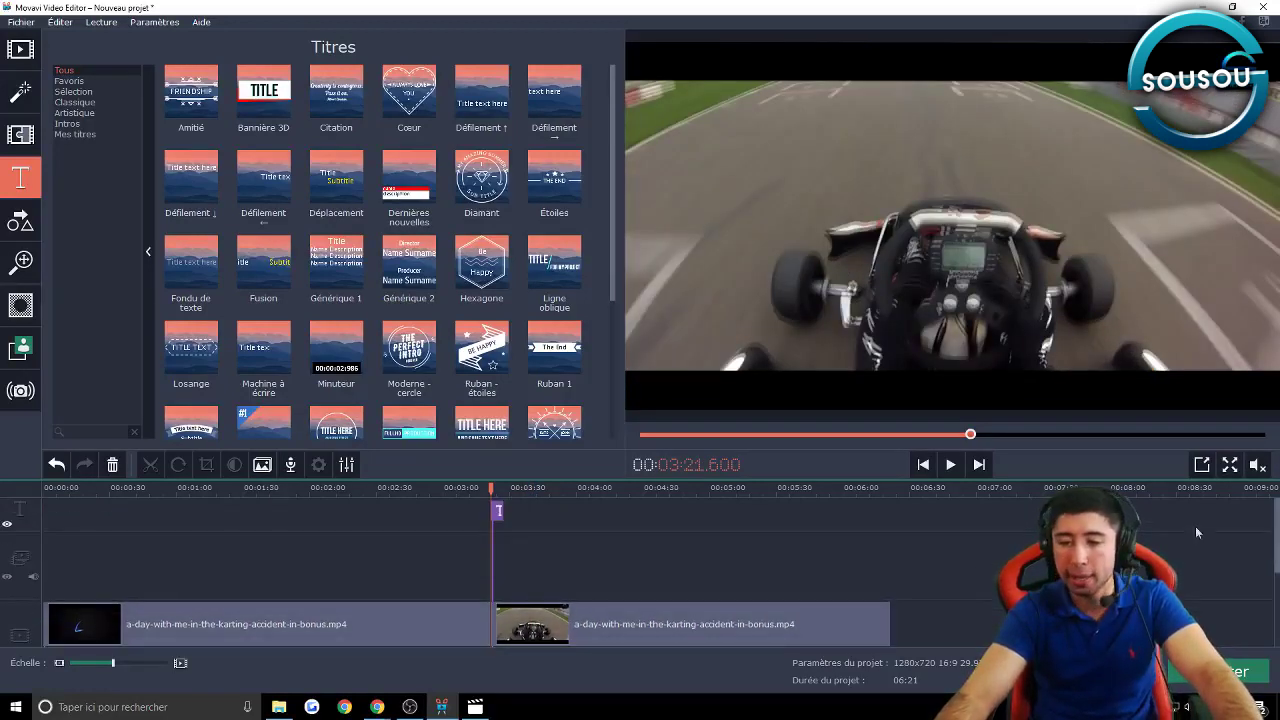
- Place the playhead at 3:24.900 and change the banner title's text to "SOUSOU"
click(498, 487)
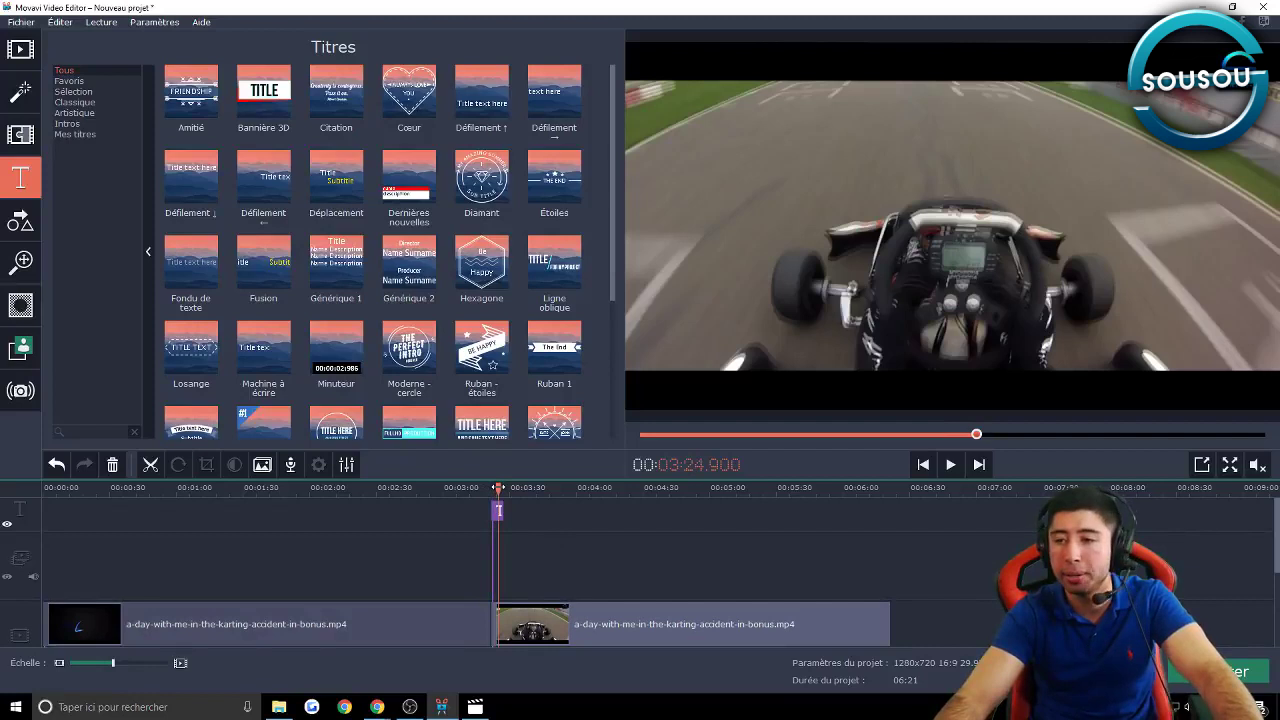
right_click(499, 512)
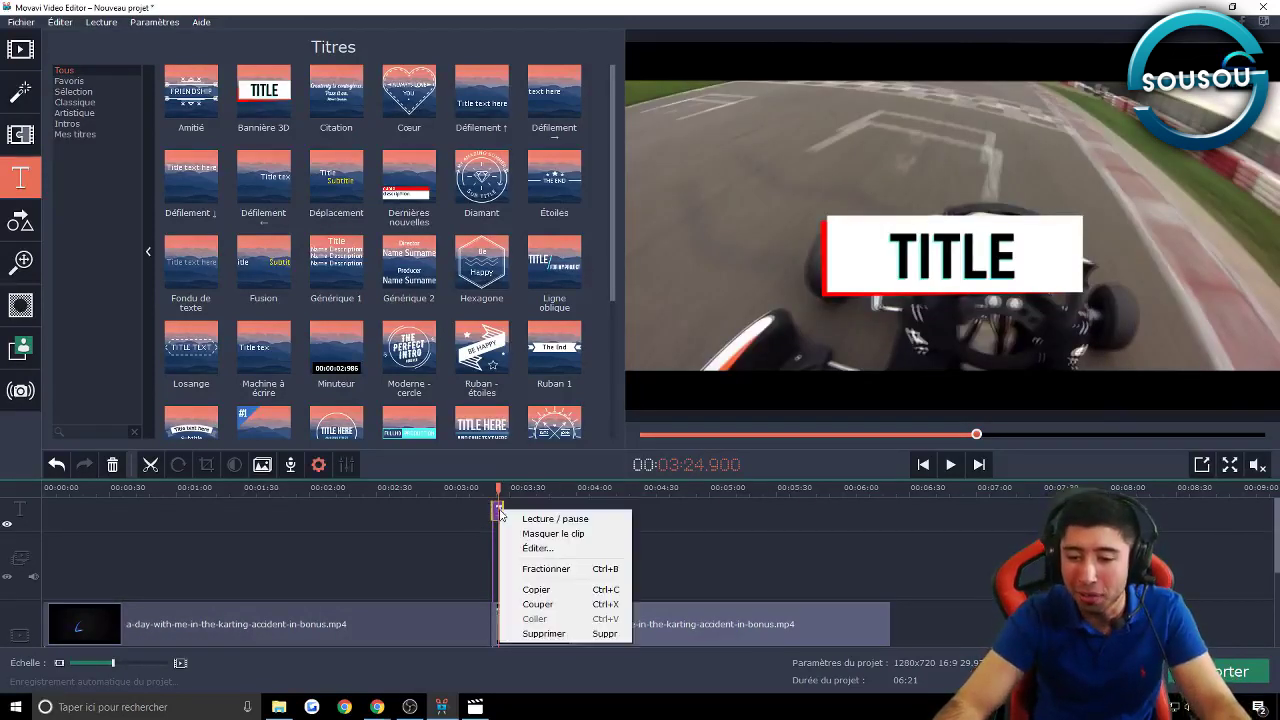
click(538, 548)
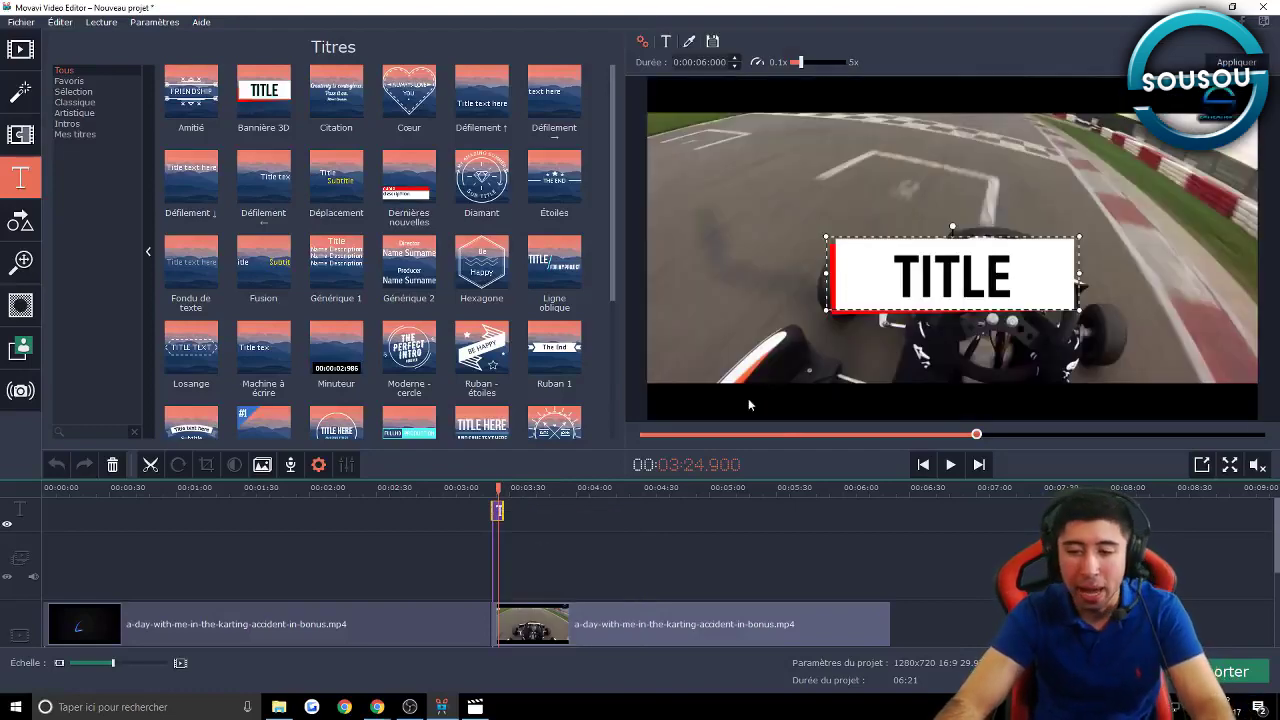
double_click(952, 285)
text(SO)
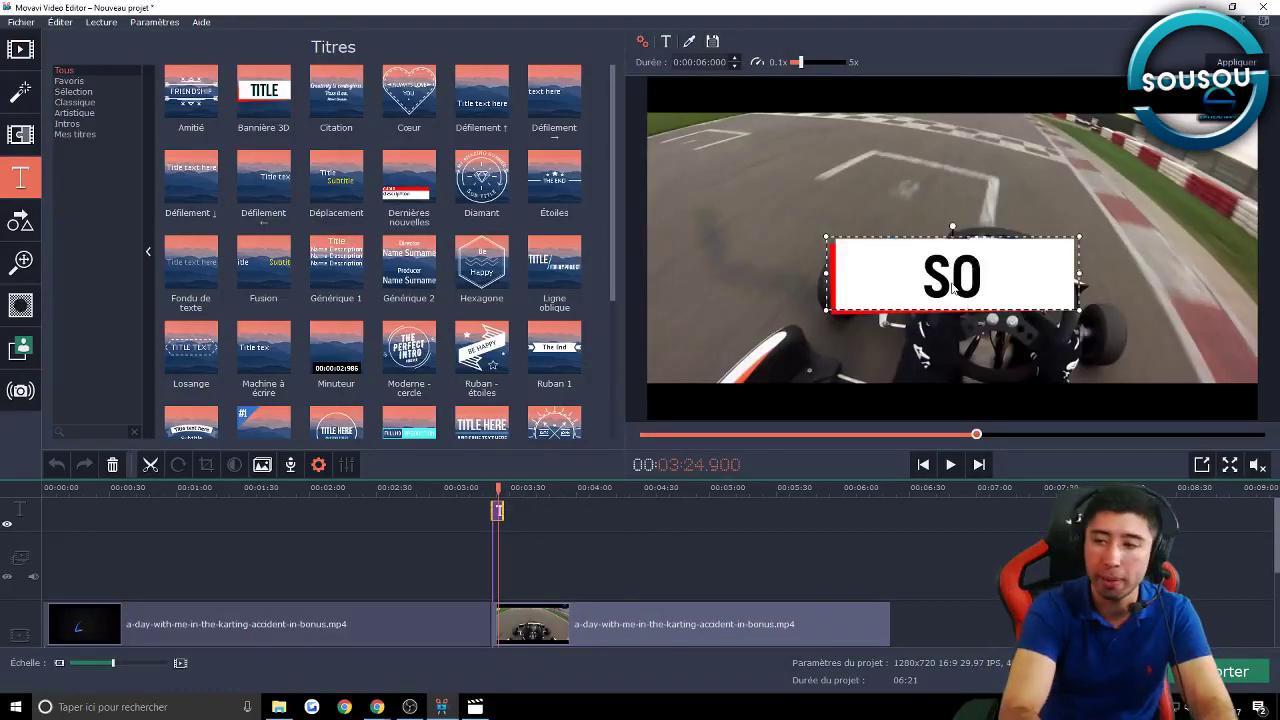
text(USOU)
click(688, 503)
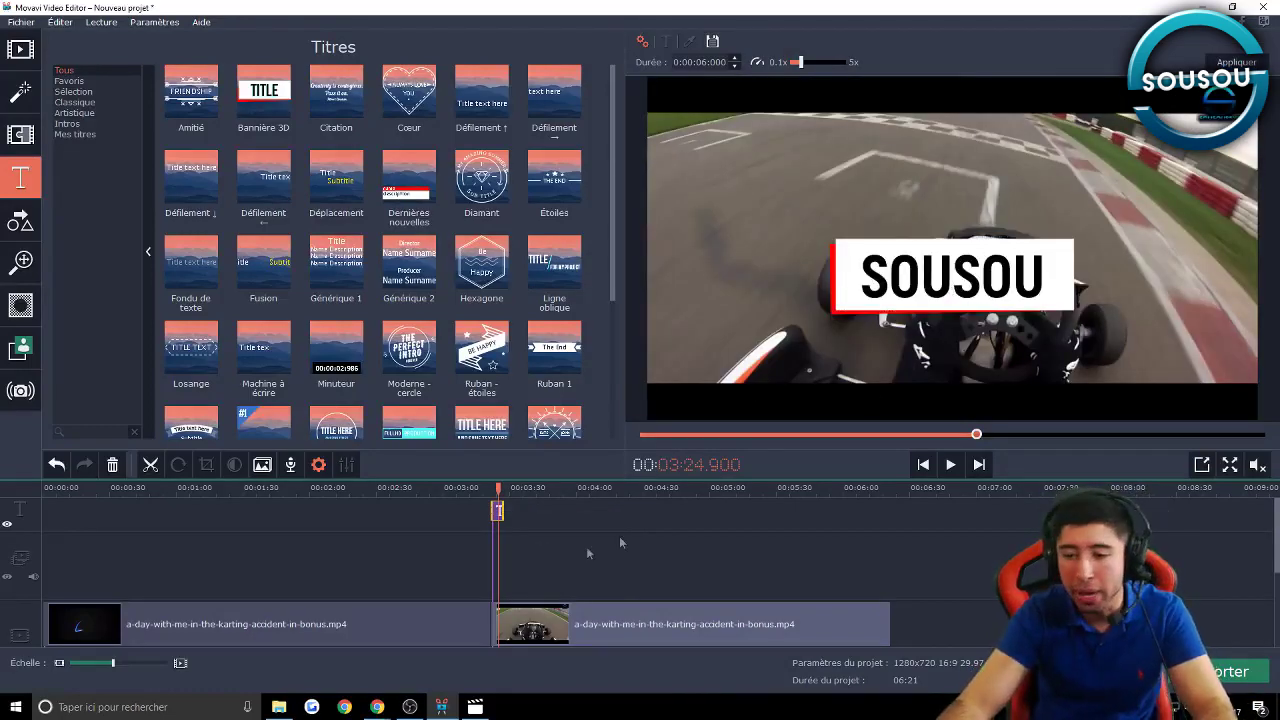
- Play the timeline from 3:16.200 to preview the edited banner title over the karting footage
click(478, 487)
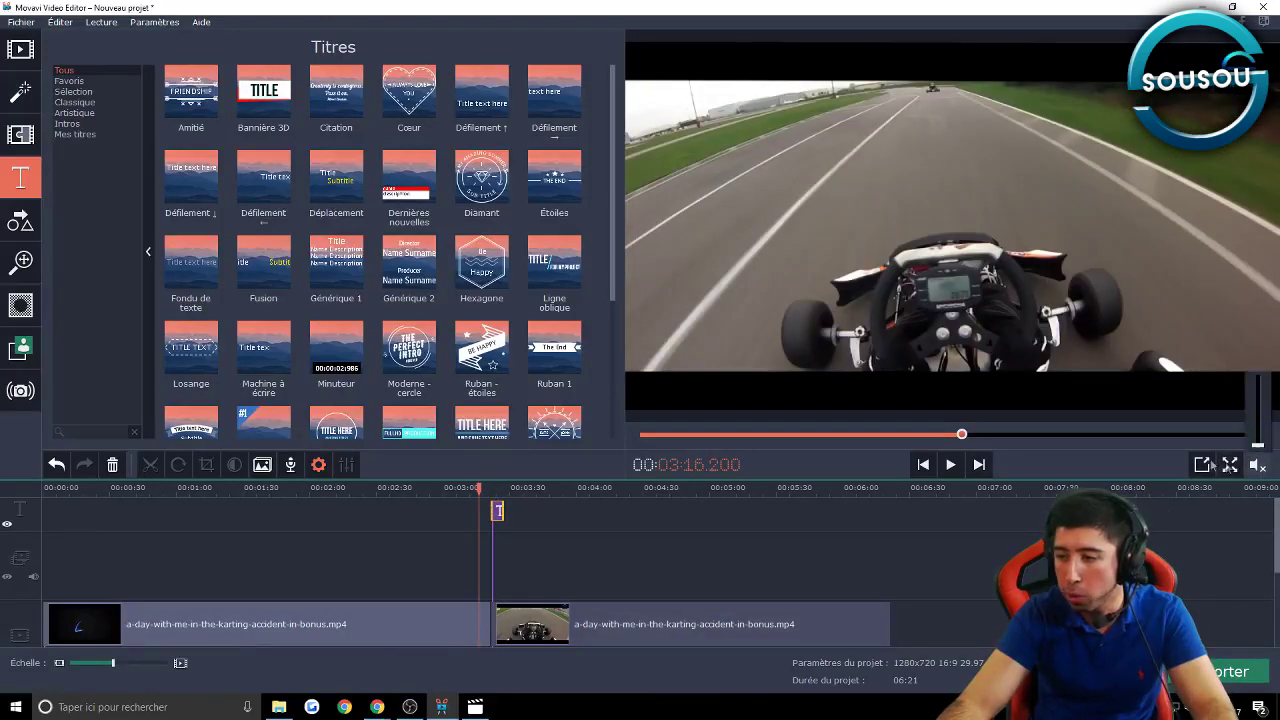
click(950, 464)
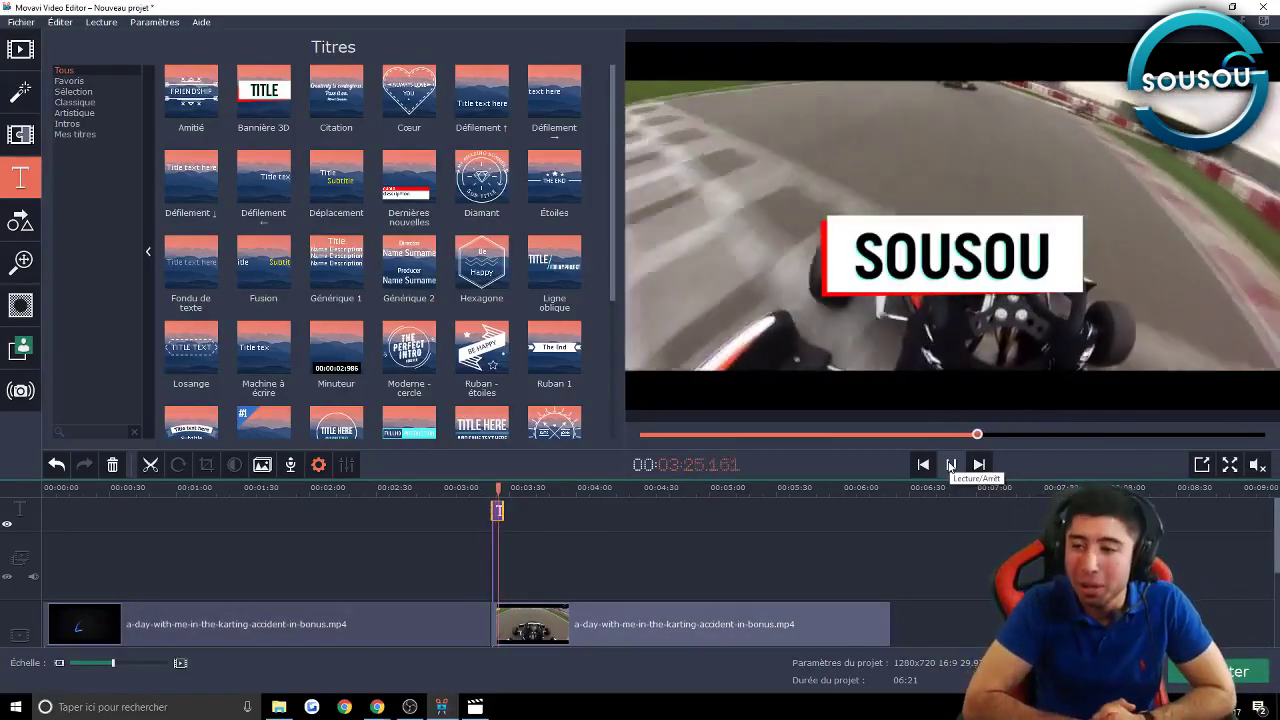
click(950, 464)
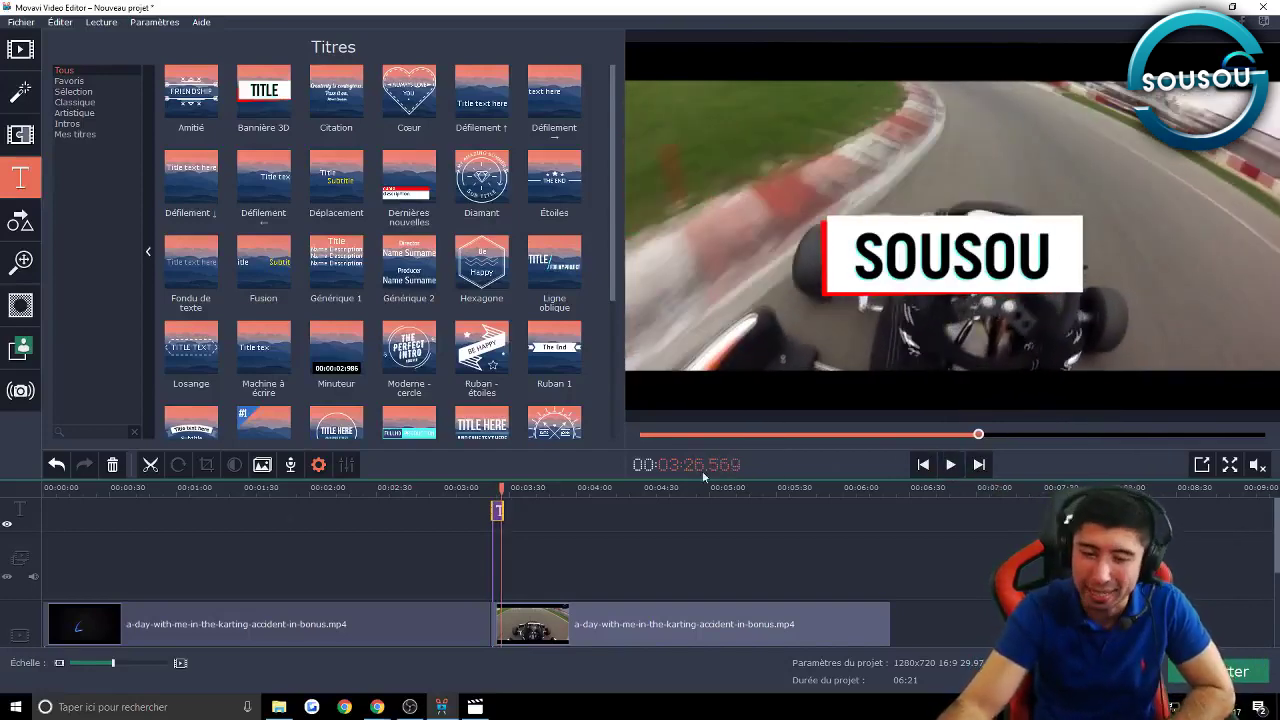
- Look through the Légendes, Panoramique et zoom, Surligner et masquer and Stabilisation tools, ending on the Importer options
click(21, 220)
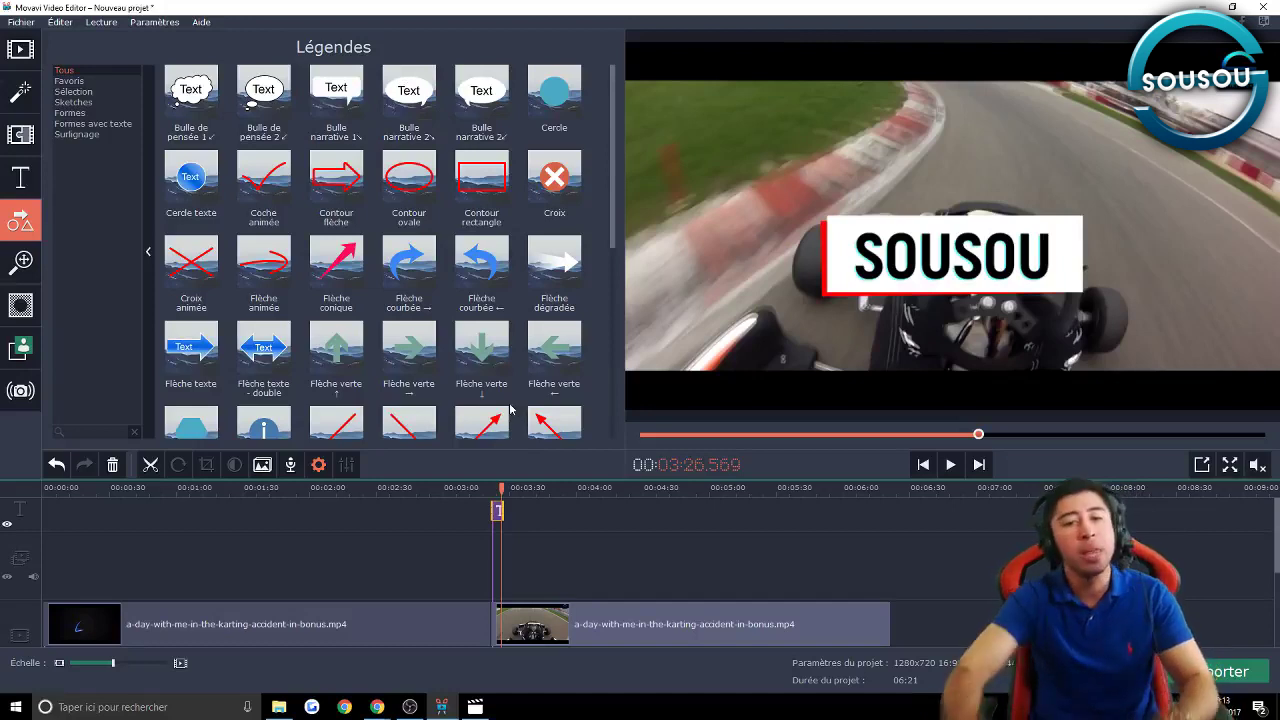
click(20, 259)
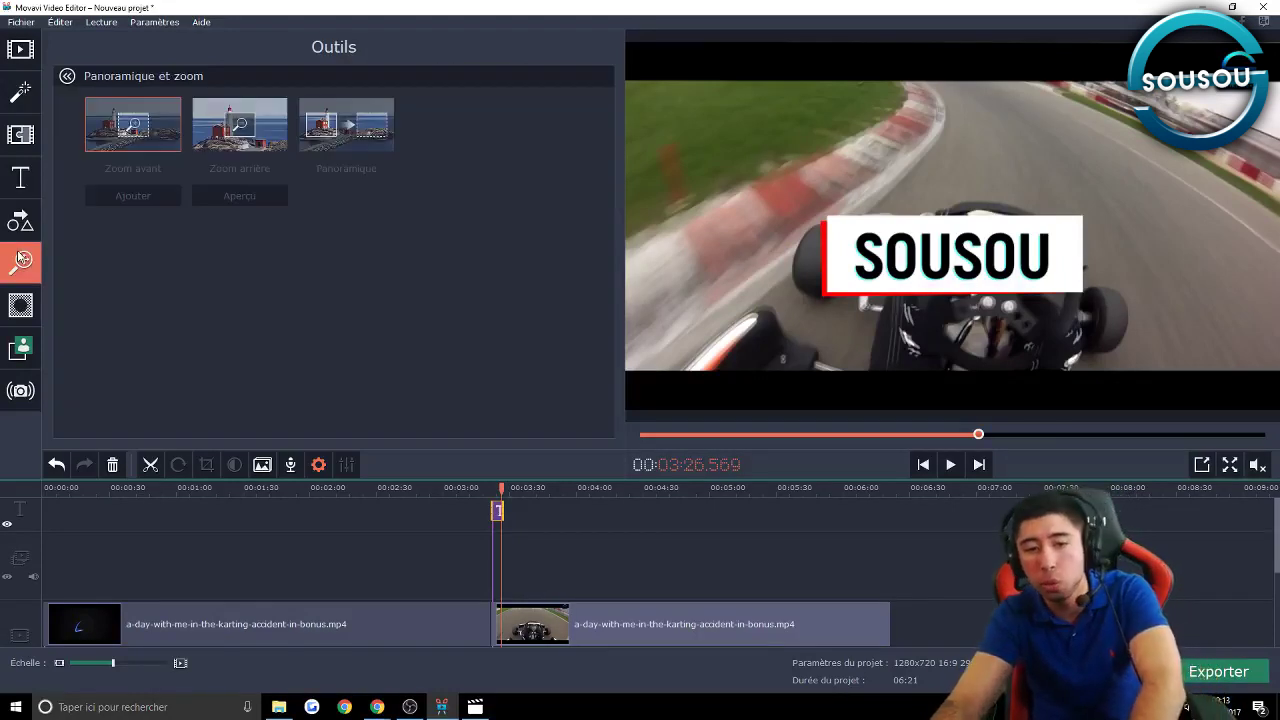
click(24, 305)
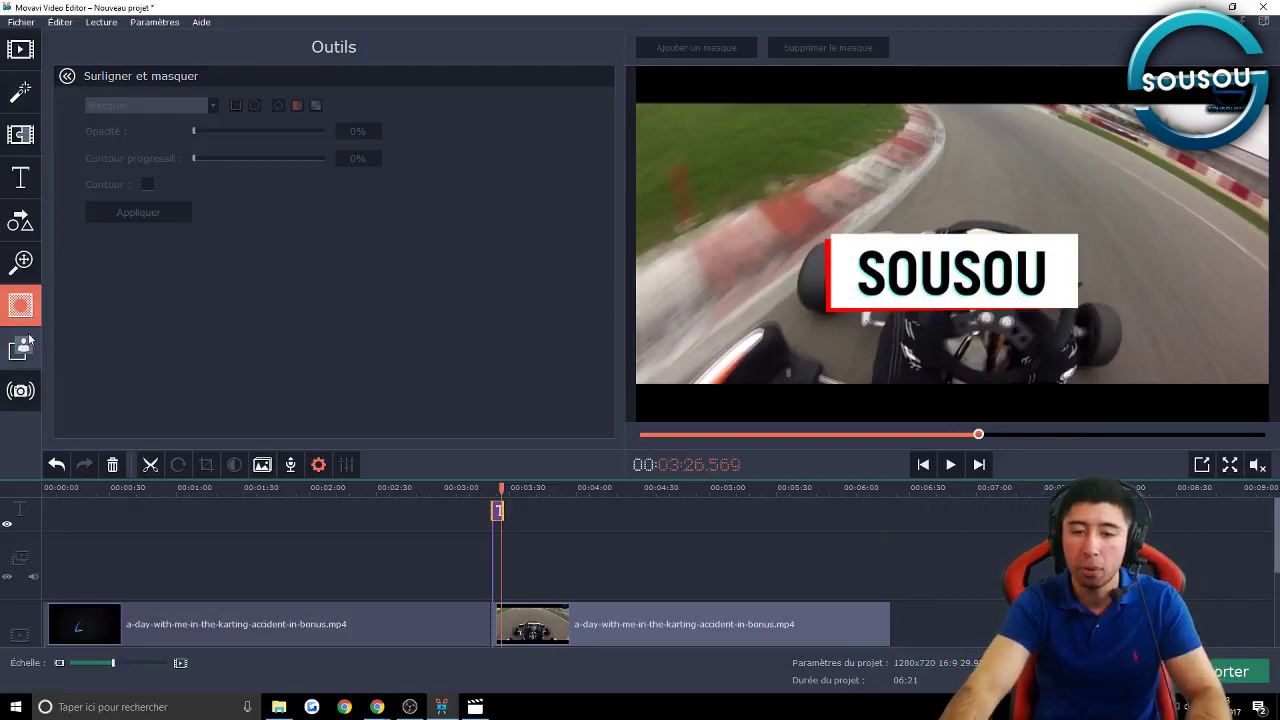
click(24, 392)
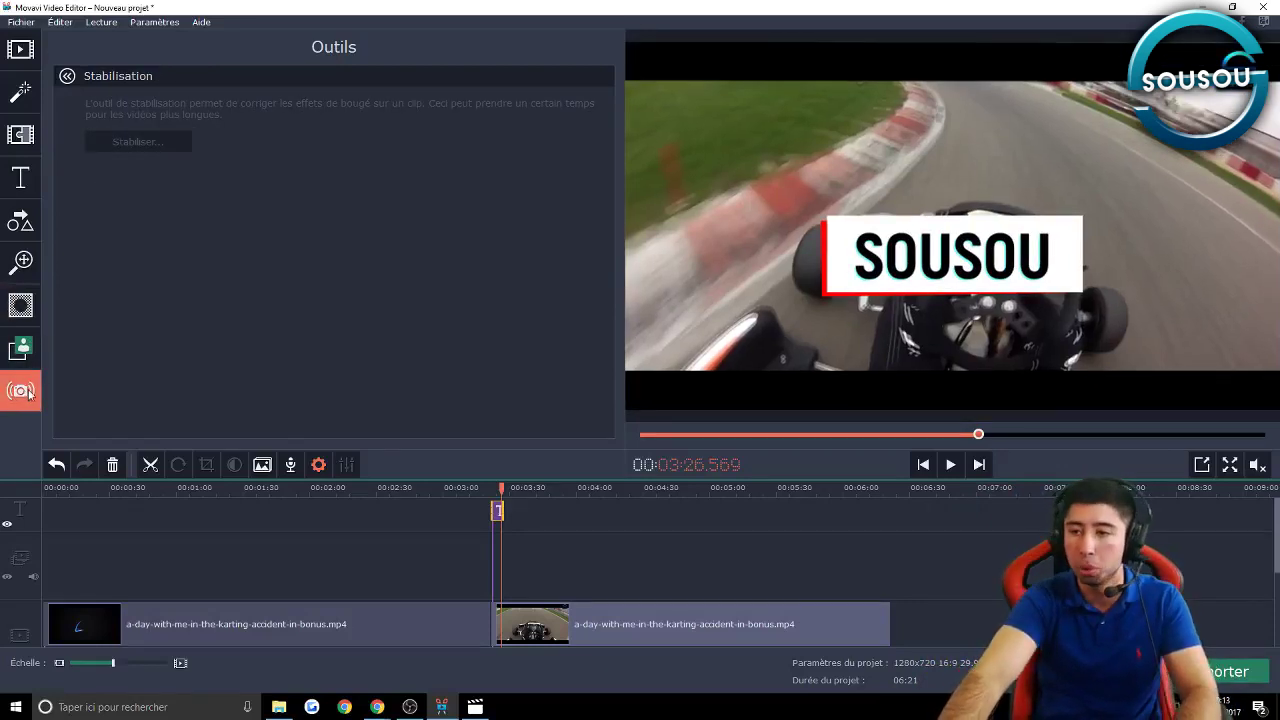
click(22, 50)
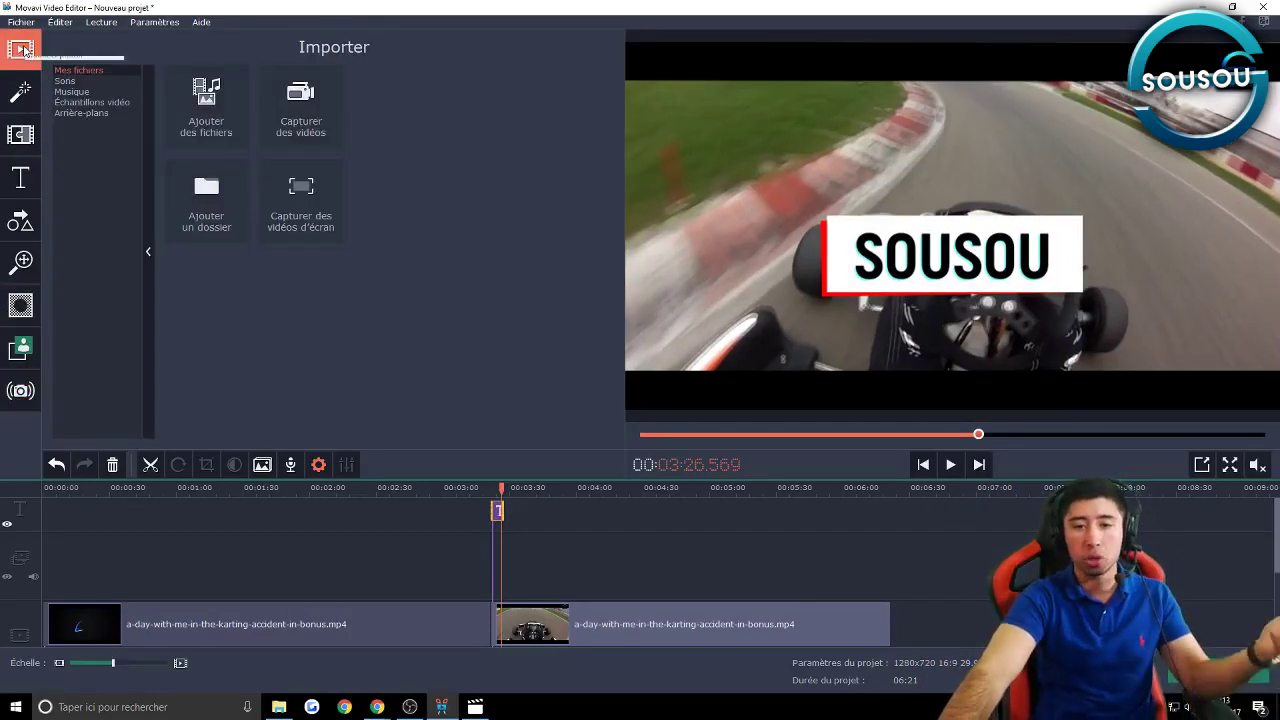